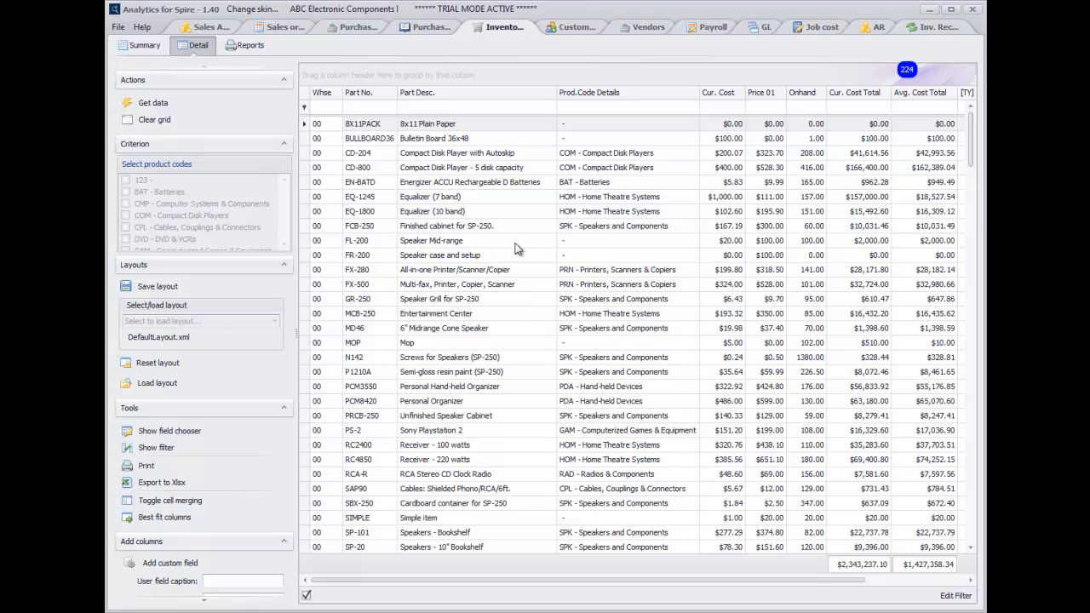
Sort the inventory detail grid by [TY] Unit Sales in descending order and view the best-selling parts
drag(620, 583, 755, 585)
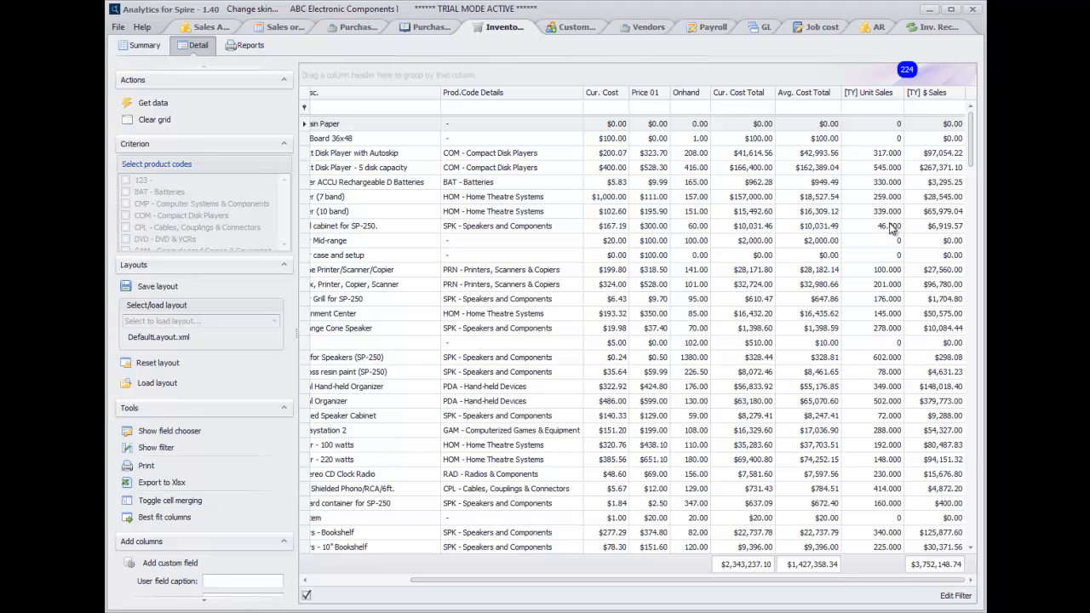
click(886, 100)
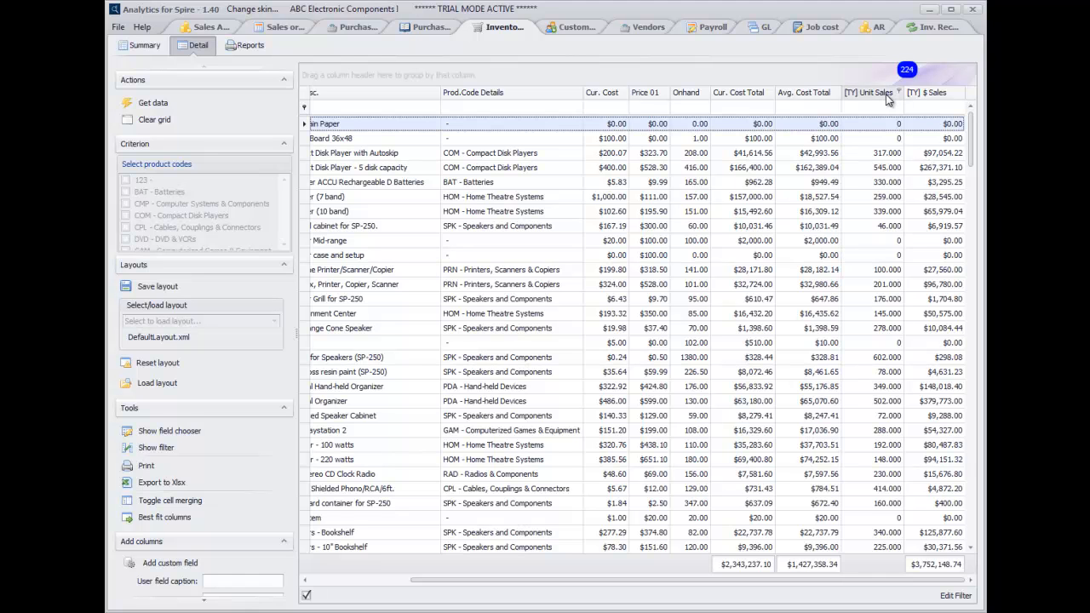
click(887, 95)
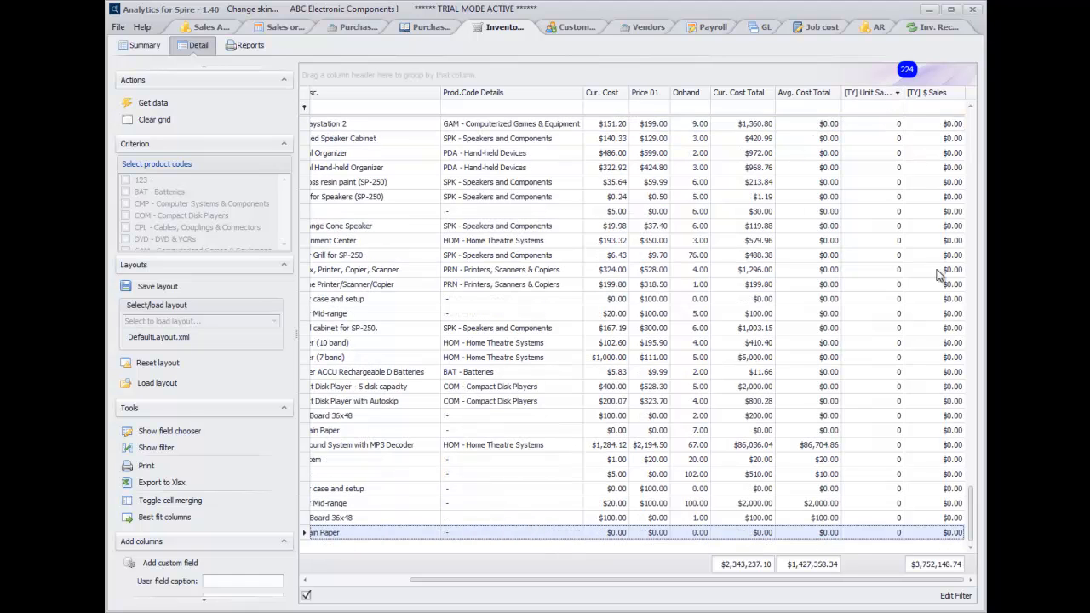
drag(972, 512, 972, 137)
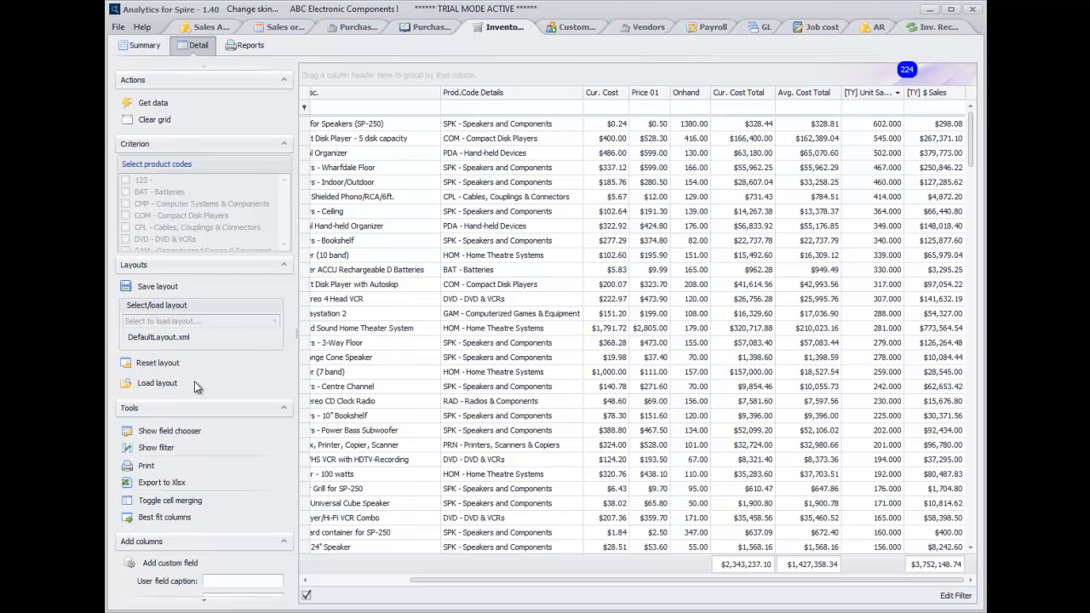
Examine which additional columns are available for the inventory detail grid, including the monthly sales fields
click(165, 431)
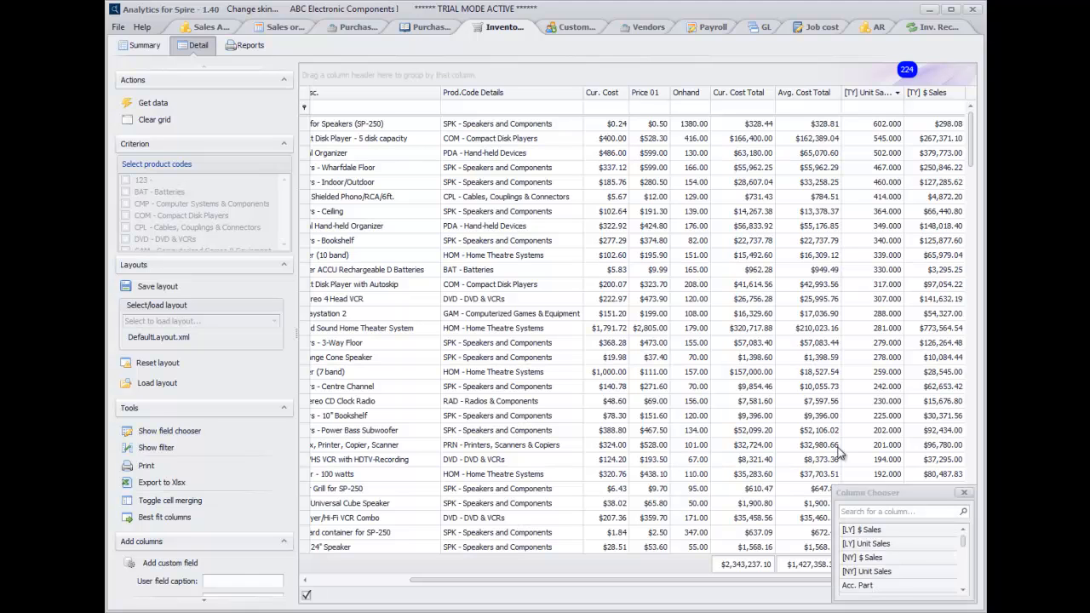
drag(846, 484, 843, 126)
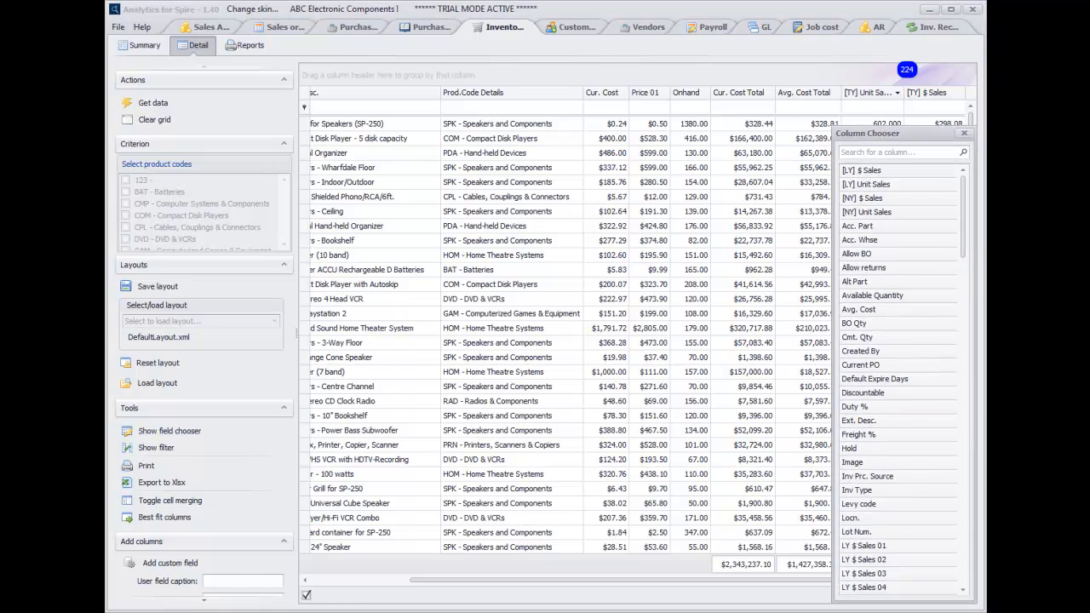
drag(966, 223, 955, 512)
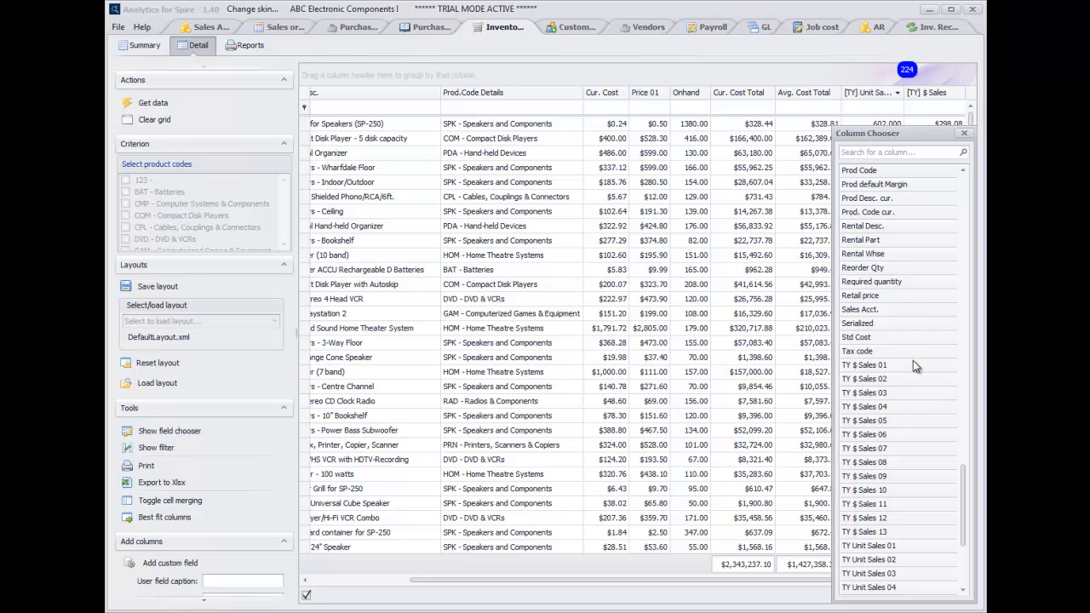
click(963, 136)
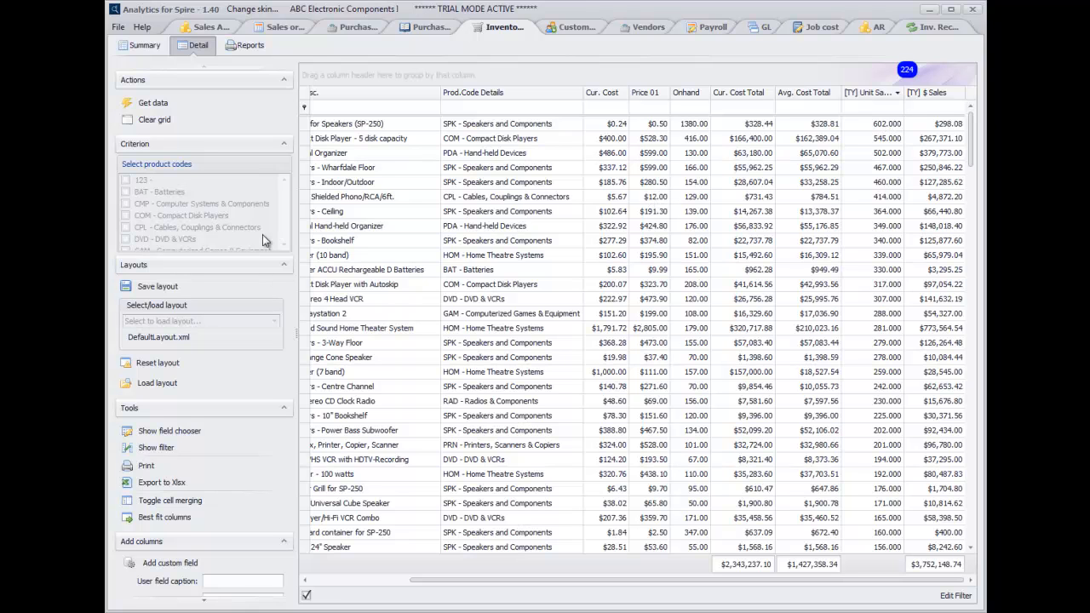
Restrict the detail data to the product code SPK - Speakers and Components, reload it and review the parts across warehouses
click(170, 167)
scroll(287, 250, down, 4)
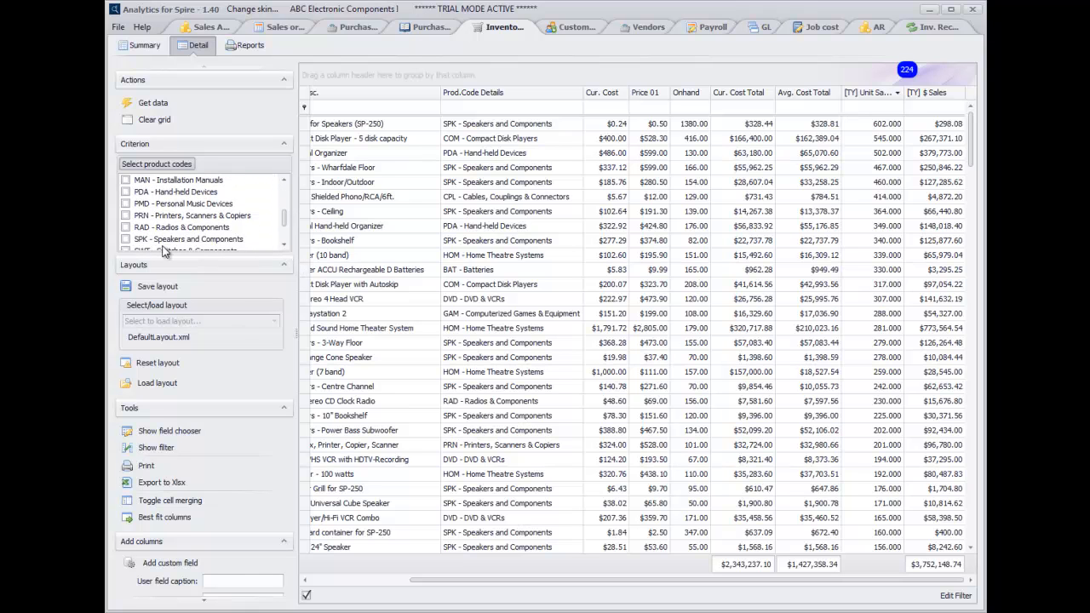
click(126, 239)
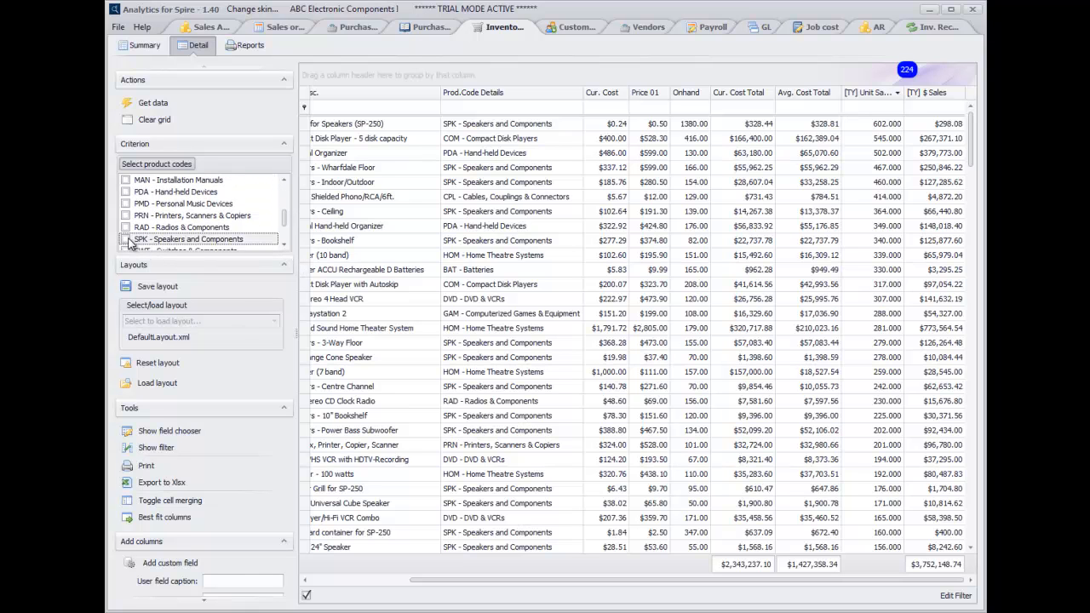
click(150, 104)
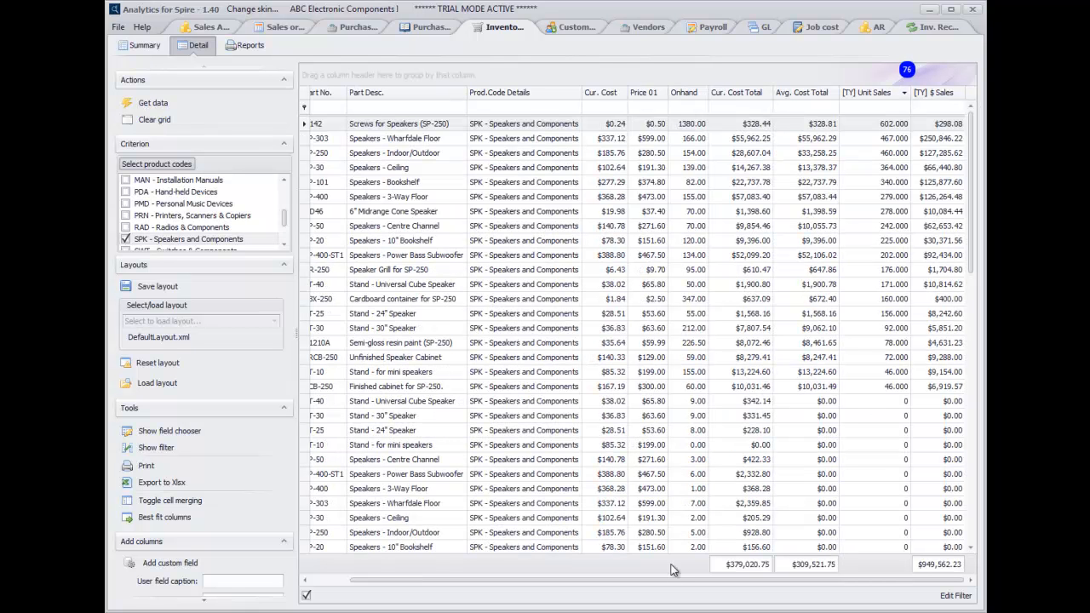
drag(596, 584, 538, 585)
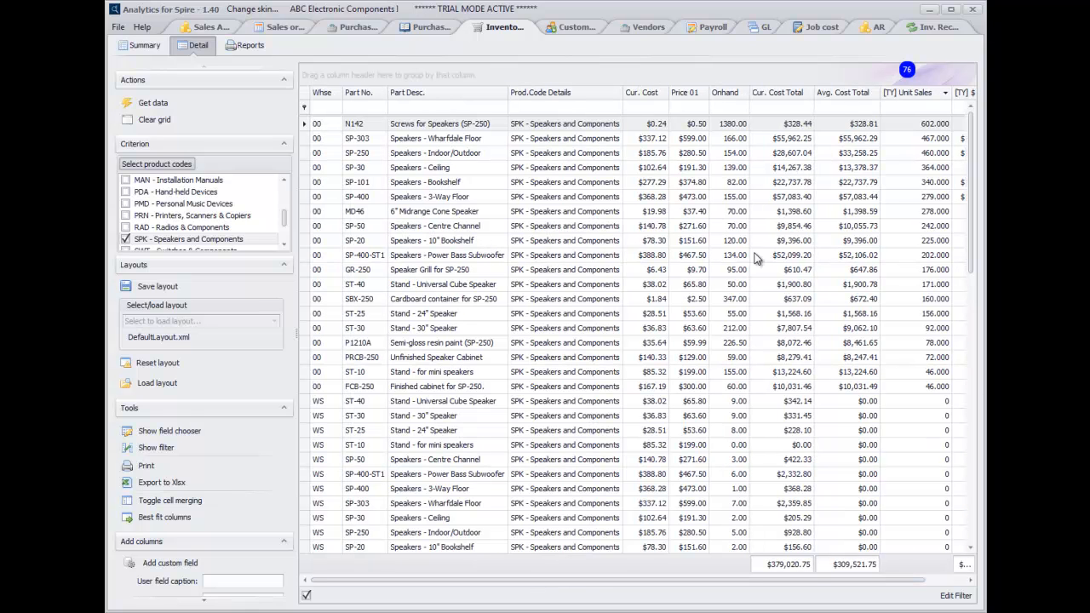
scroll(738, 308, down, 3)
scroll(738, 313, down, 7)
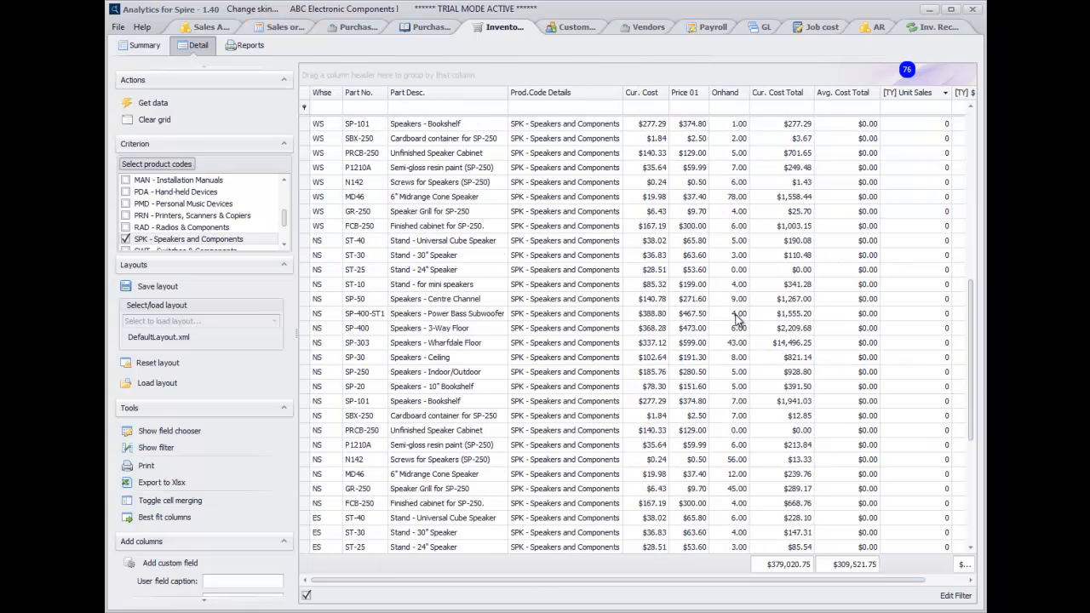
scroll(737, 316, up, 11)
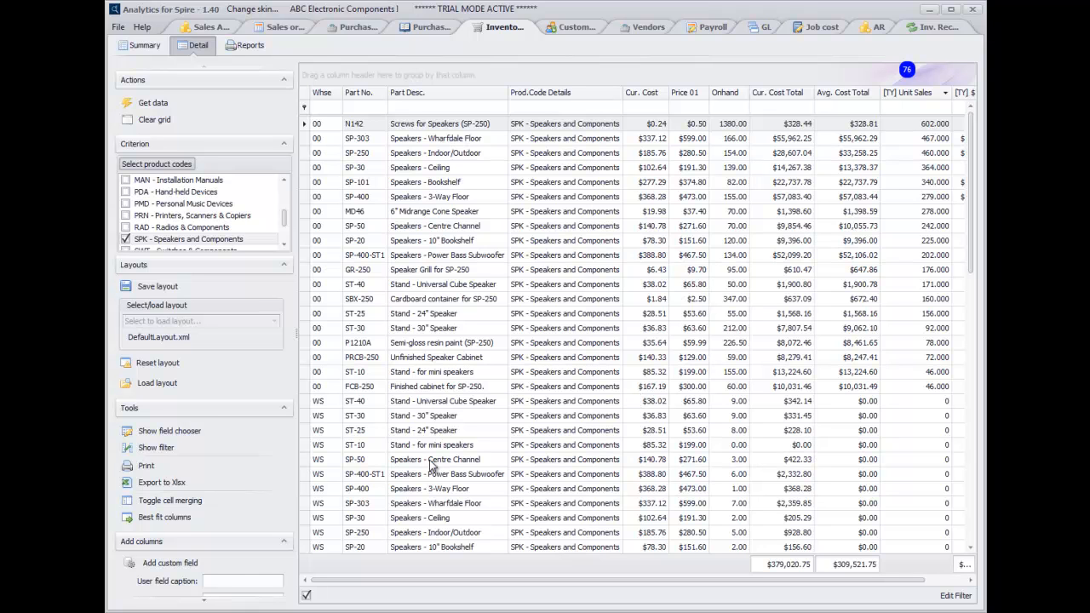
Set up a custom field captioned CurCostPlus12 with the Decimal type
scroll(202, 604, down, 1)
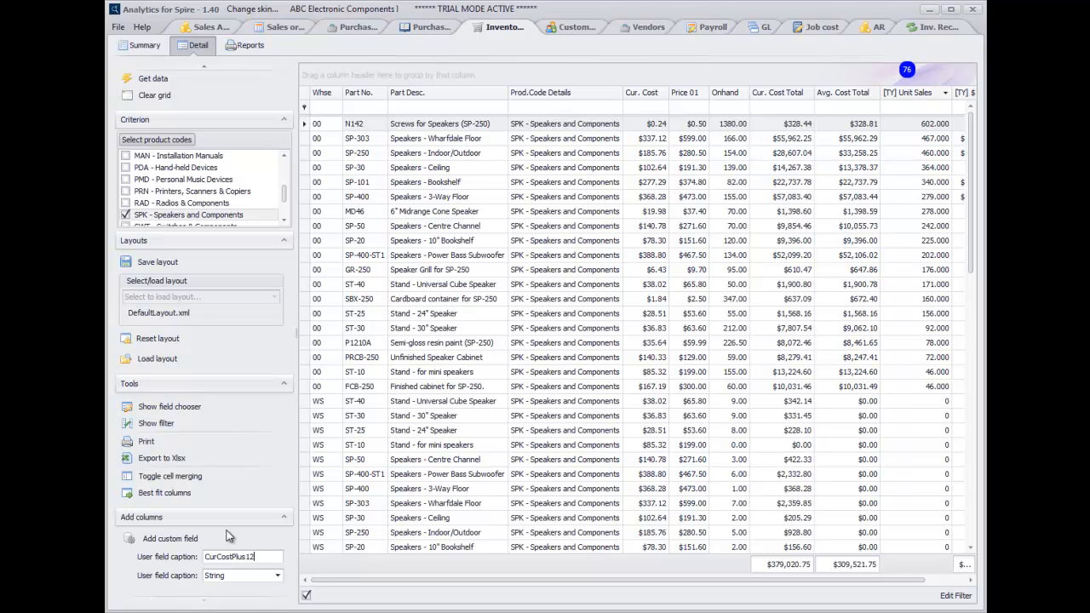
click(277, 576)
click(271, 600)
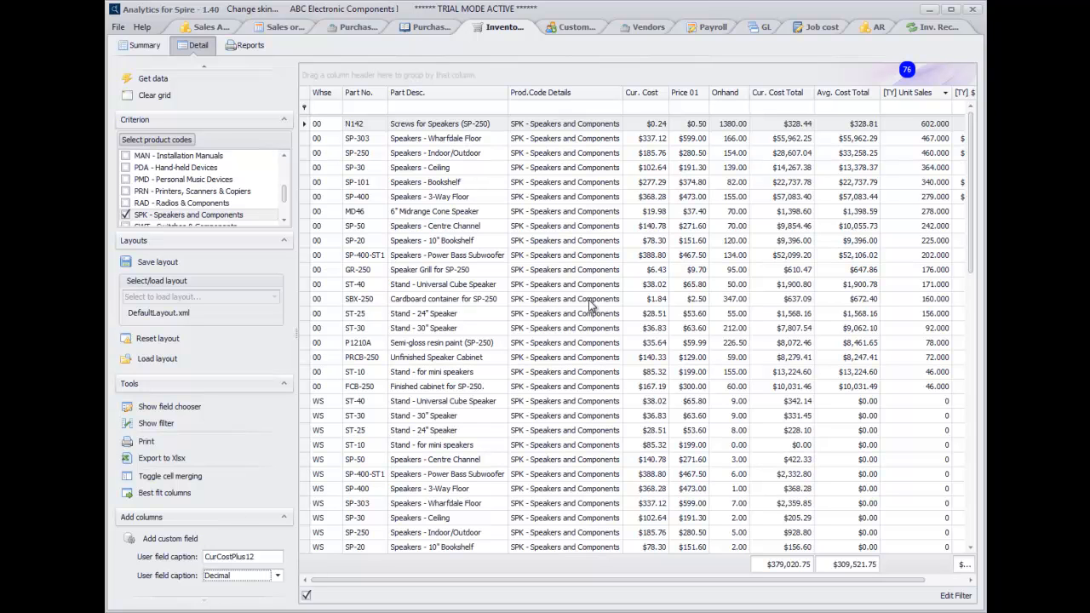
Add the custom field to the detail grid with the expression [Cur. Cost] * 1.2
click(191, 540)
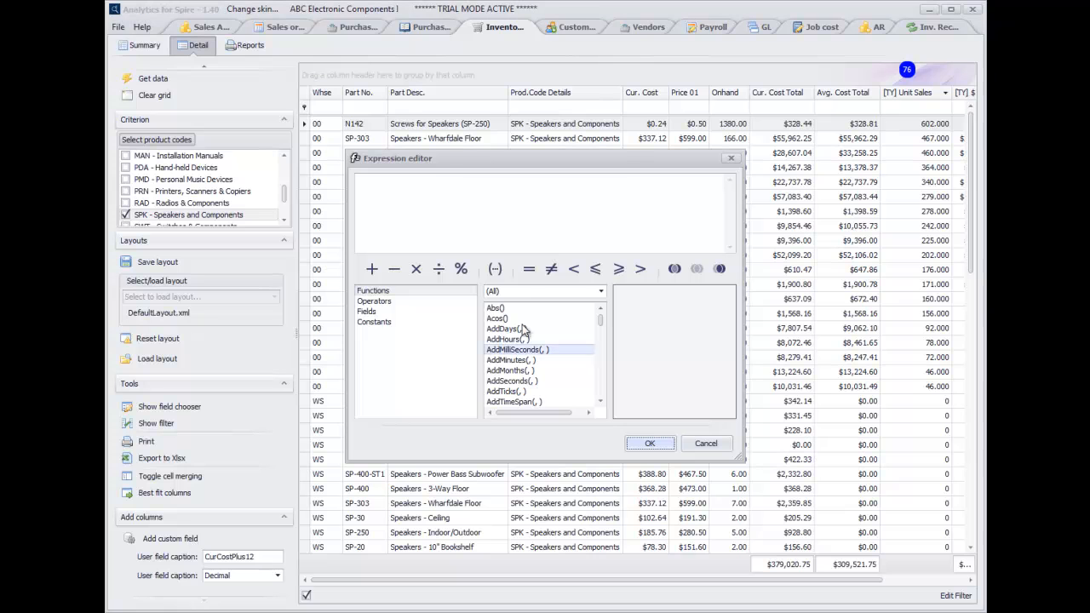
click(379, 313)
drag(600, 294, 605, 323)
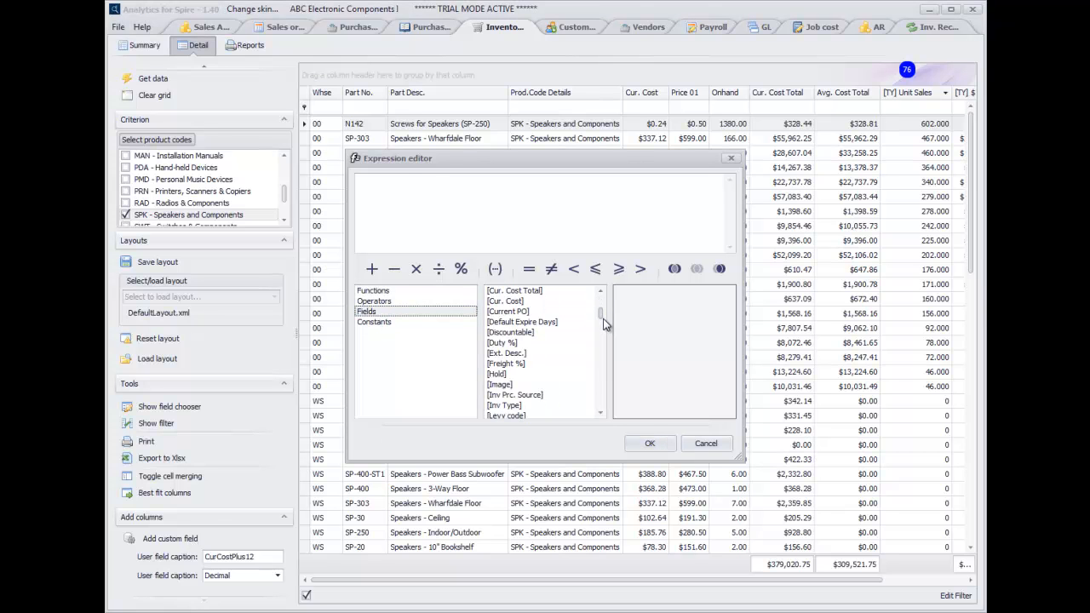
double_click(498, 301)
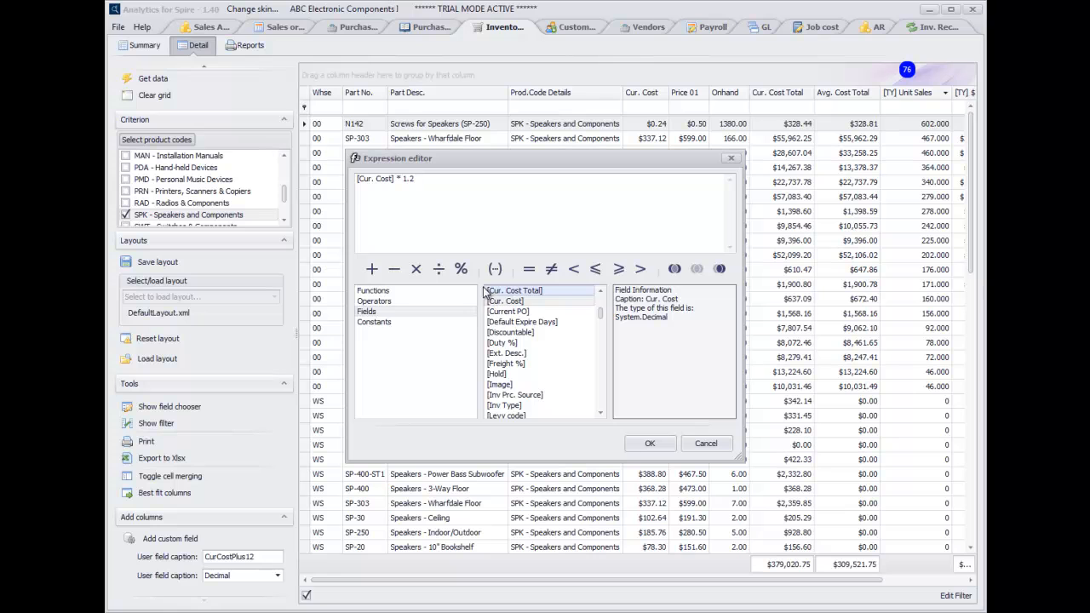
click(637, 446)
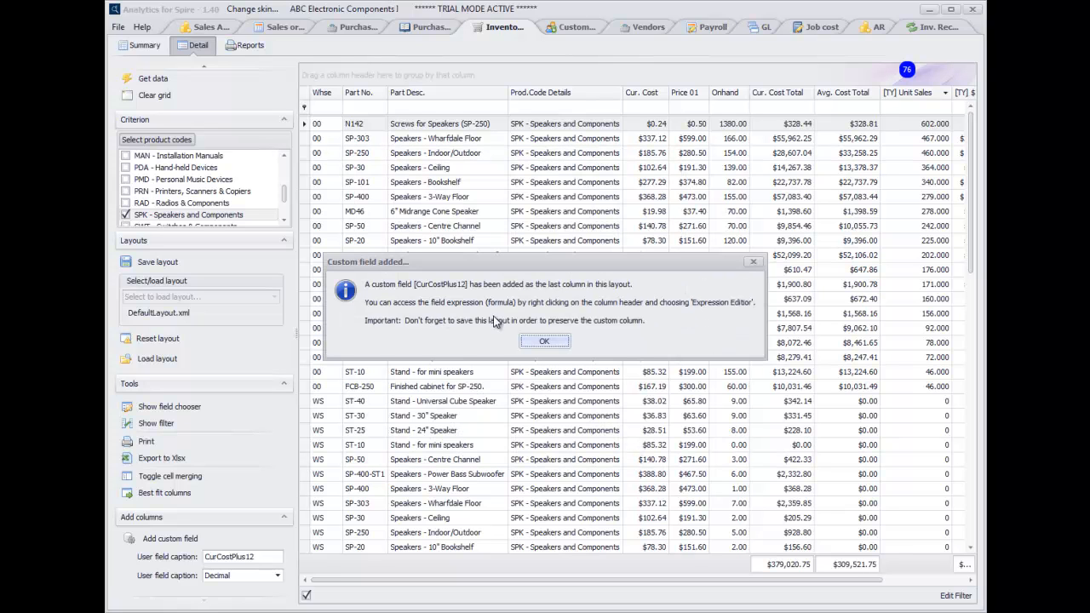
click(542, 343)
Move the CurCostPlus12 column between Cur. Cost and Price 01
drag(604, 583, 695, 583)
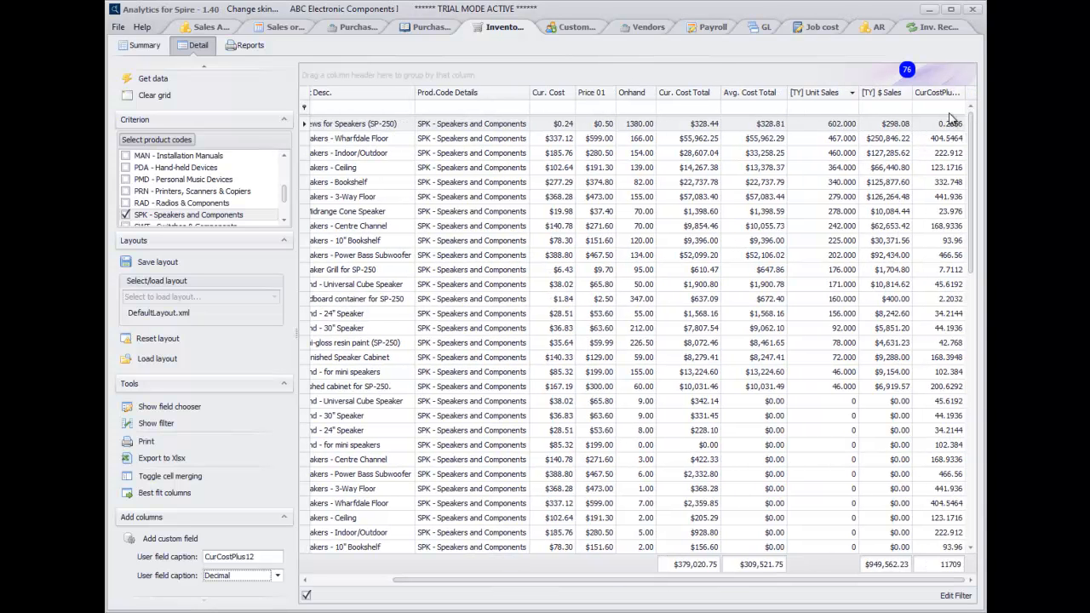
drag(941, 93, 582, 93)
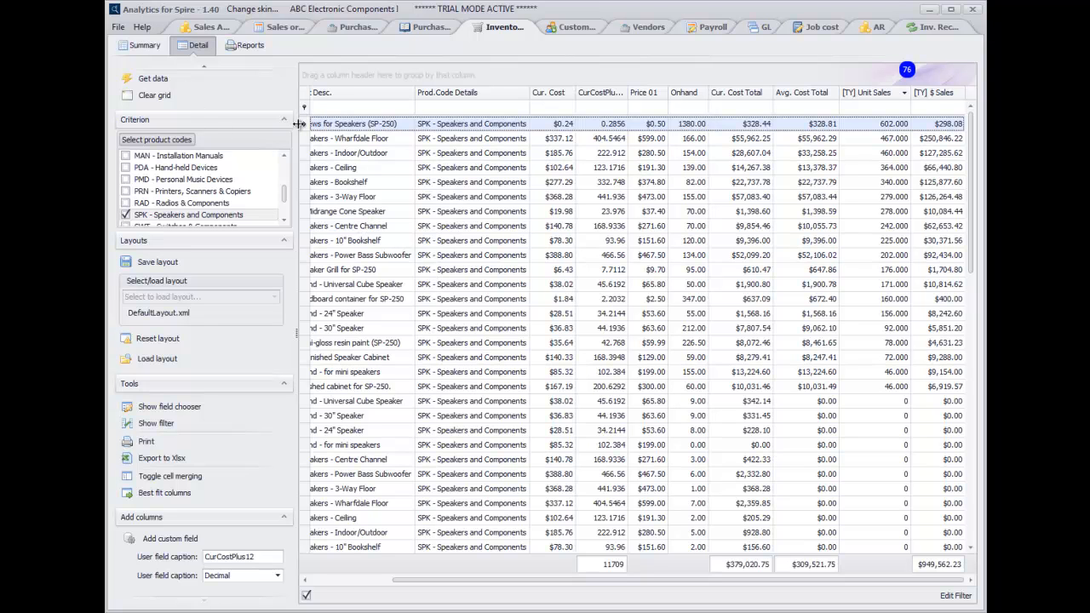
Switch to the inventory summary, load its data and review the on-hand quantities by warehouse
click(150, 48)
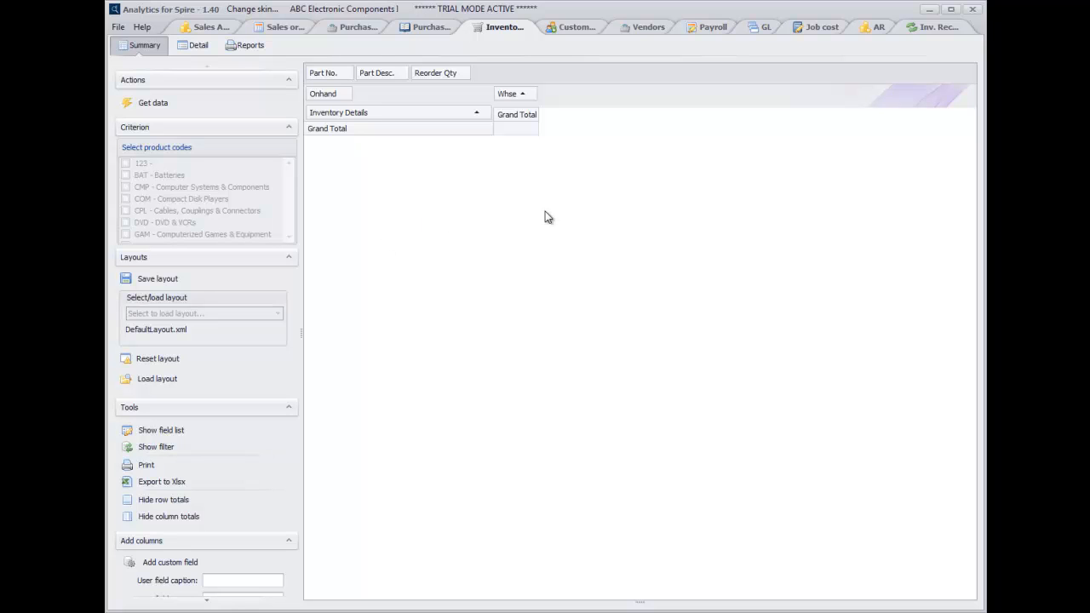
click(154, 103)
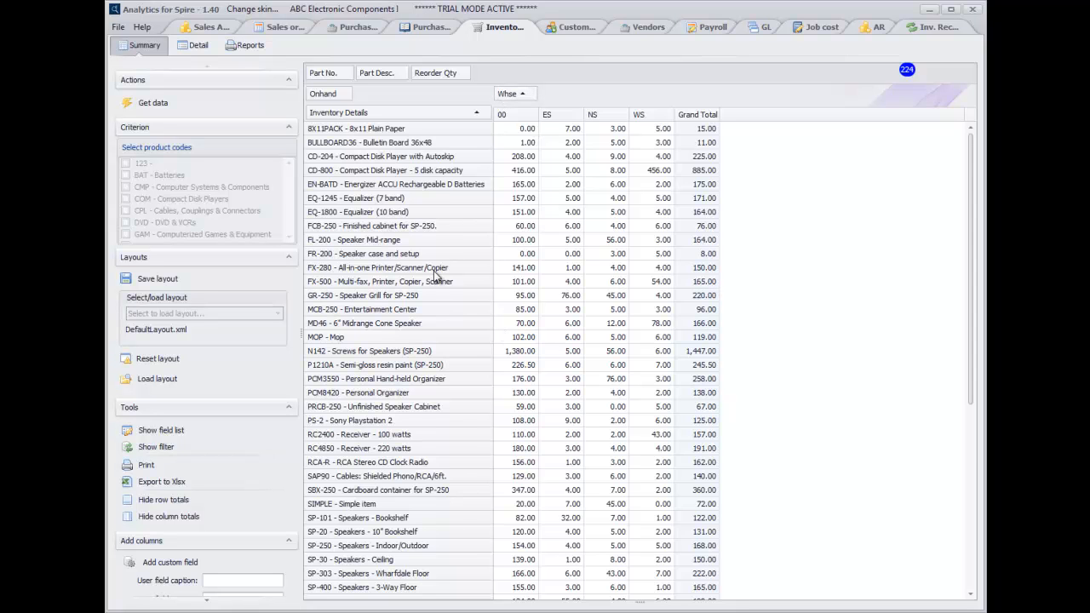
scroll(514, 313, down, 5)
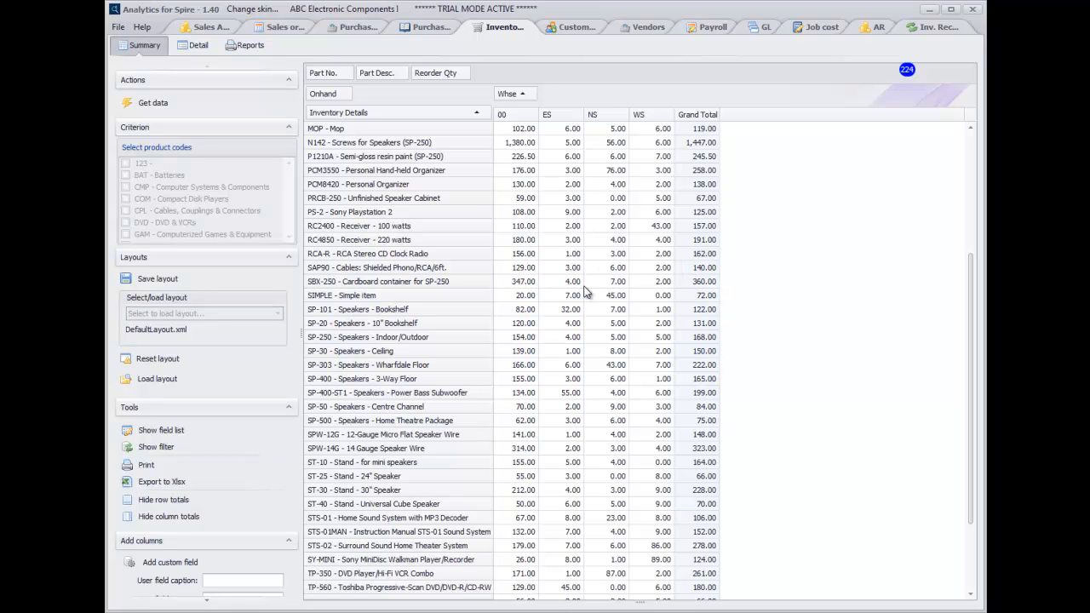
Add the Cmt. Qty and BO Qty fields to the summary pivot's data area after Onhand
right_click(414, 96)
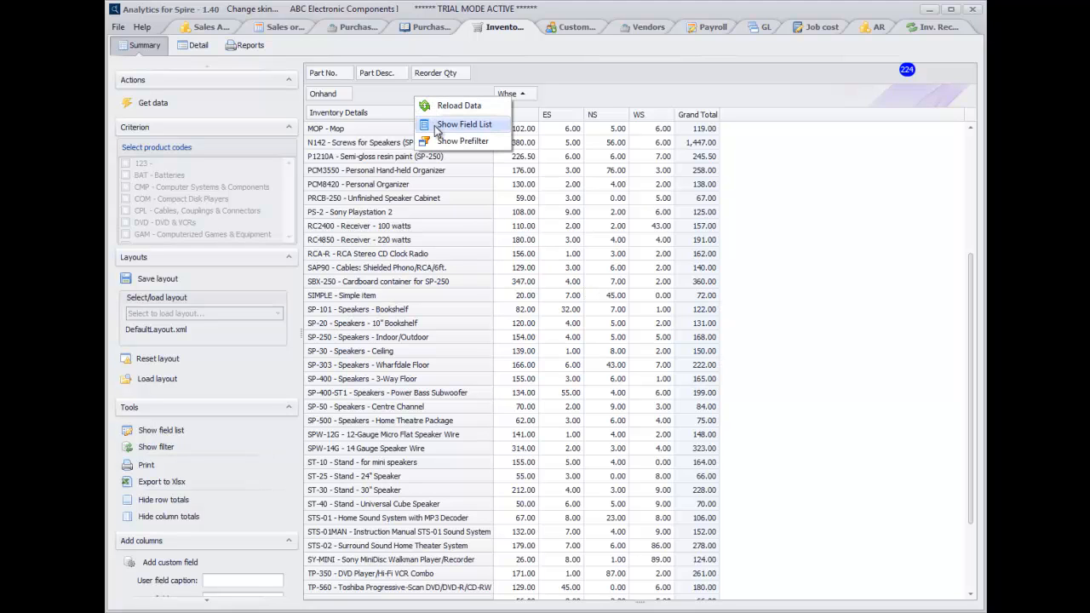
click(433, 122)
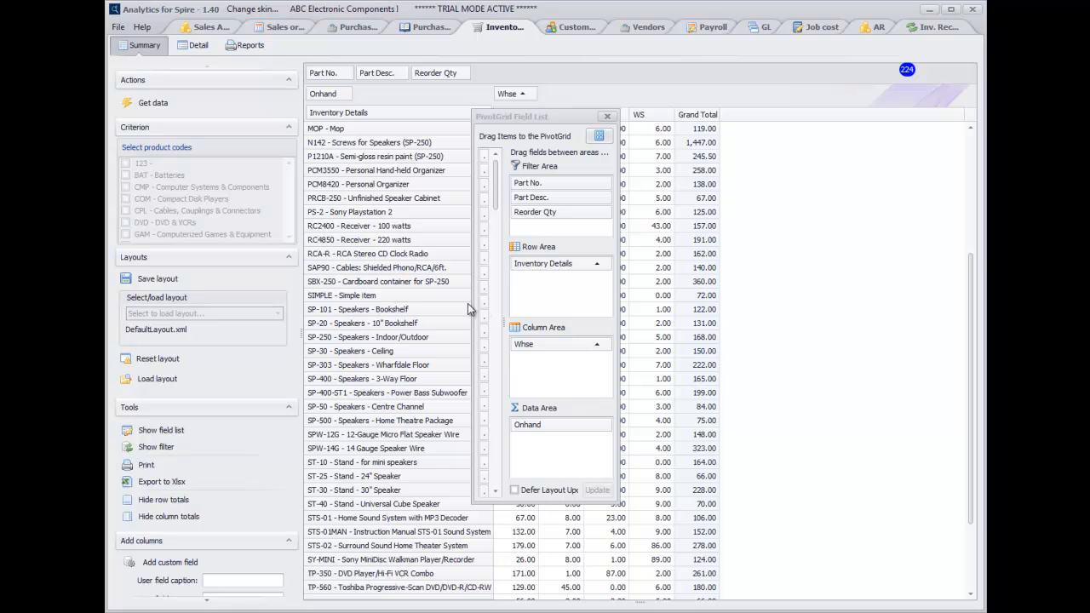
drag(469, 304, 349, 306)
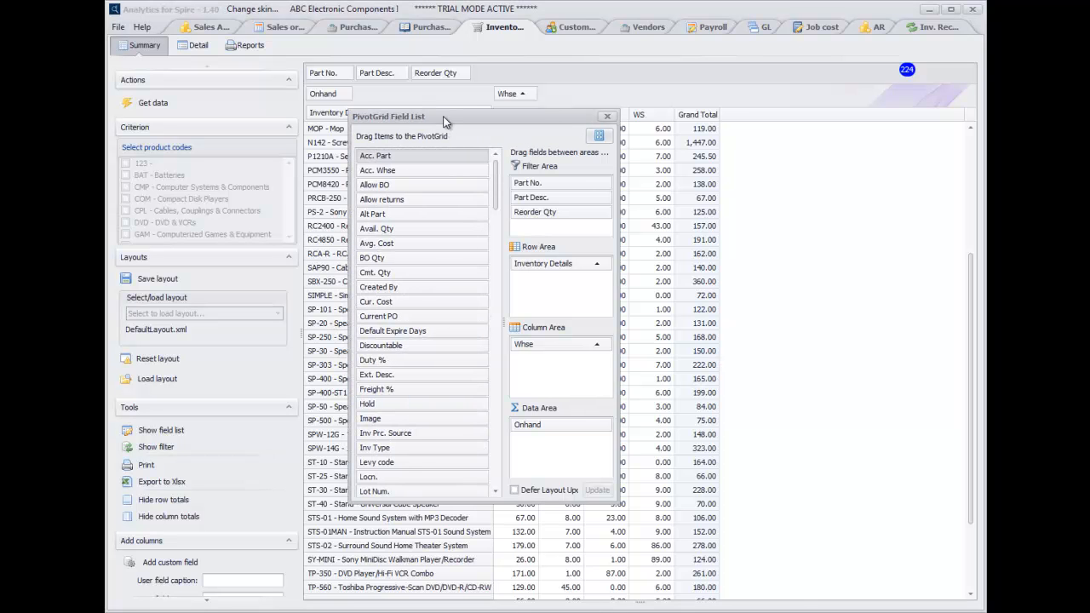
drag(444, 116, 632, 239)
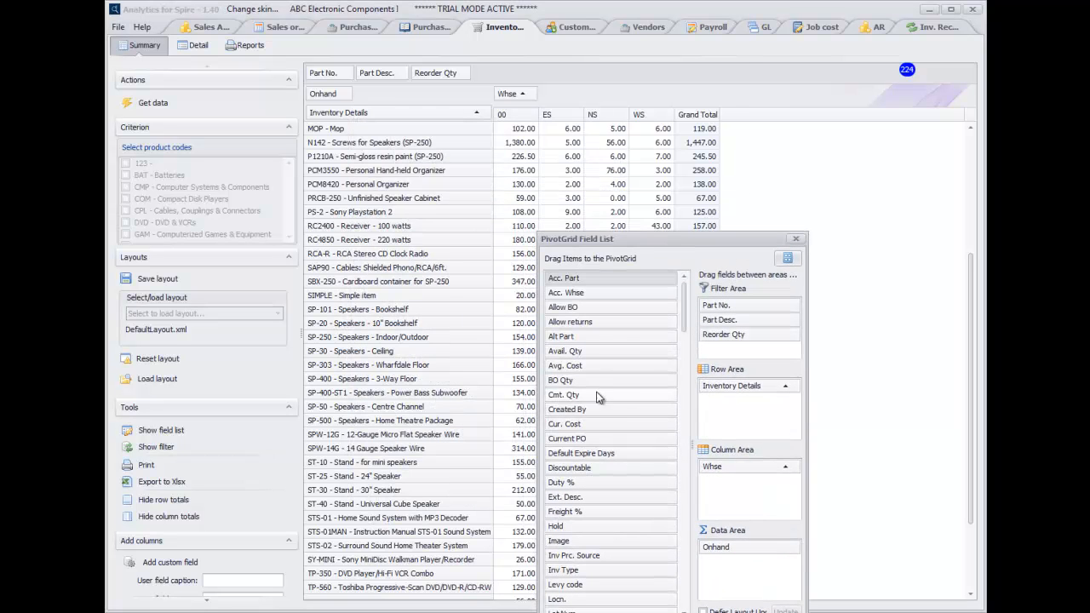
drag(586, 404, 368, 104)
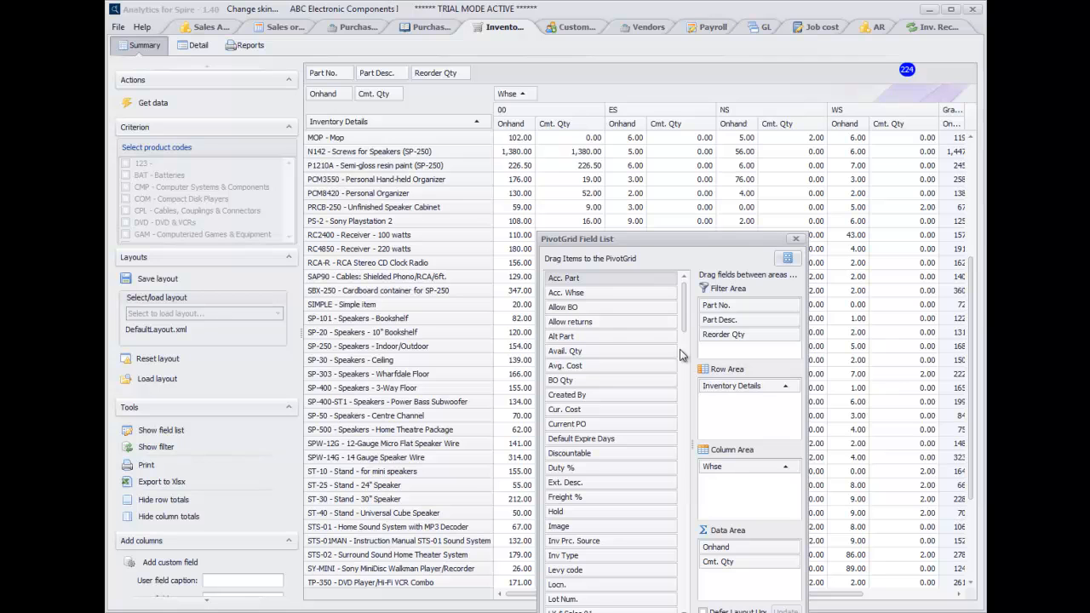
drag(584, 381, 425, 101)
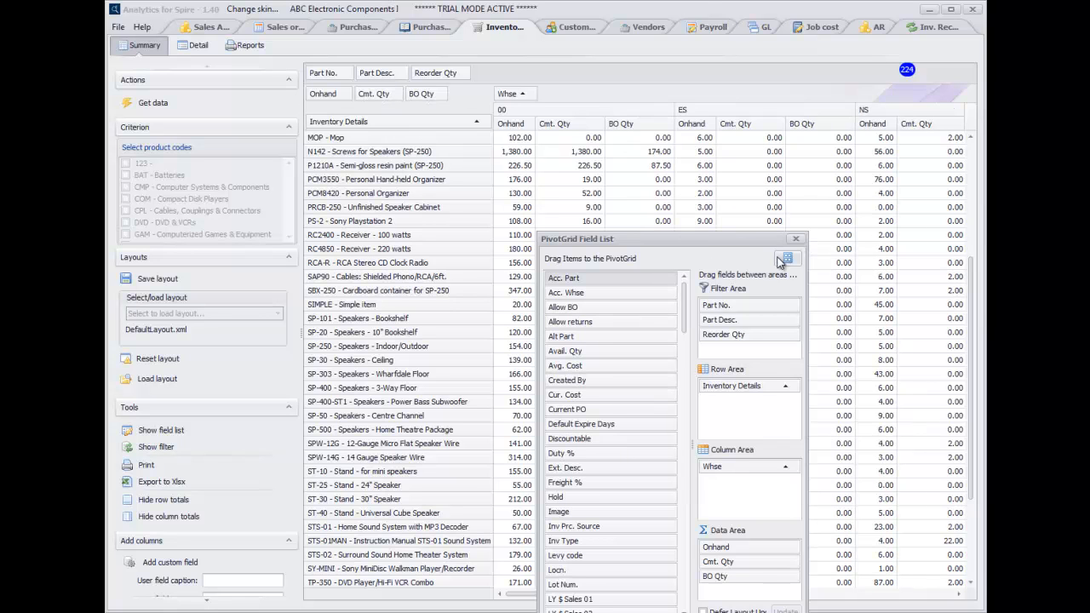
click(795, 239)
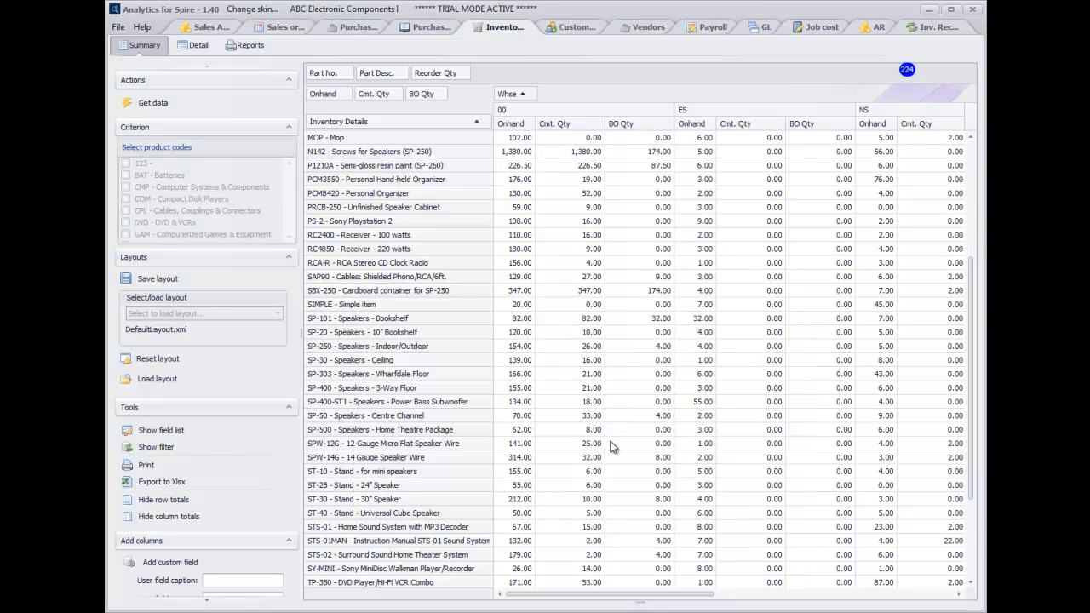
Filter the summary pivot to show only BO Qty values from 1 to 10,000
mouse_move(548, 596)
mouse_down()
mouse_move(779, 588)
mouse_move(537, 588)
mouse_up()
scroll(667, 357, down, 4)
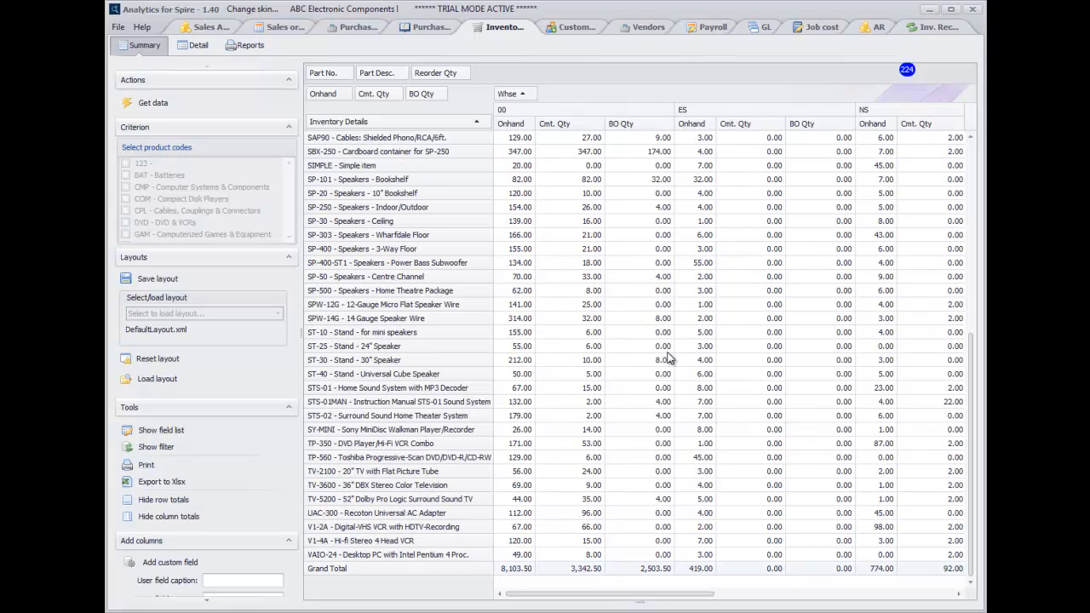
scroll(670, 364, up, 8)
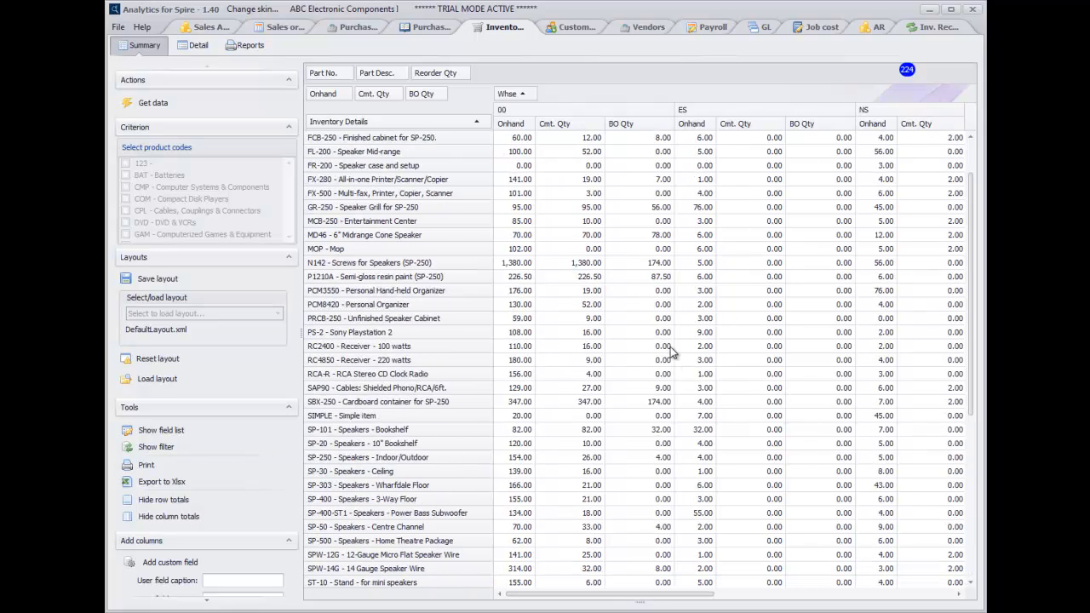
click(442, 93)
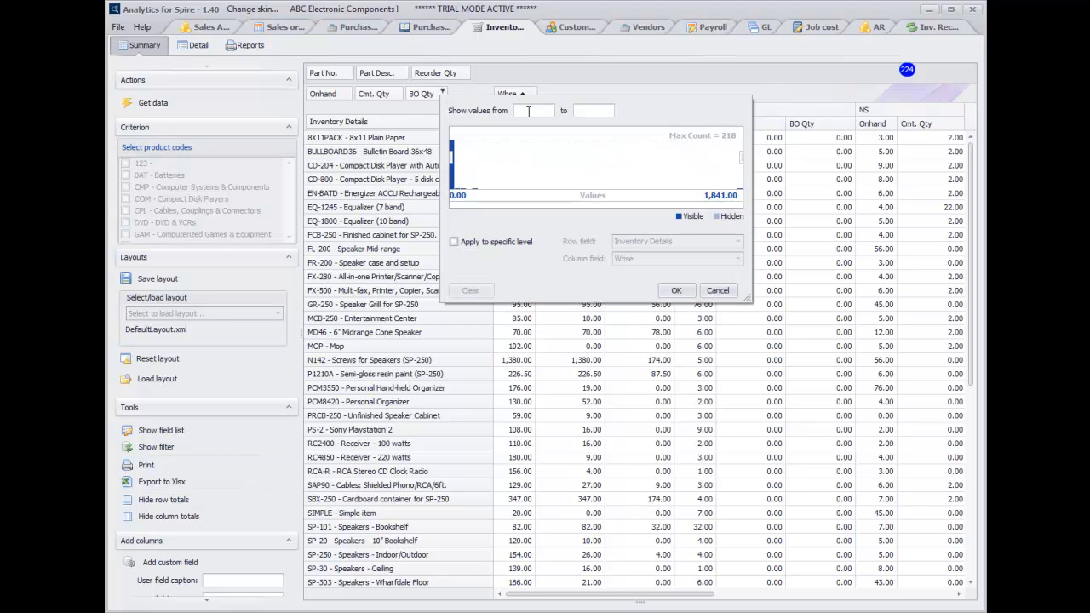
text(110800)
click(677, 290)
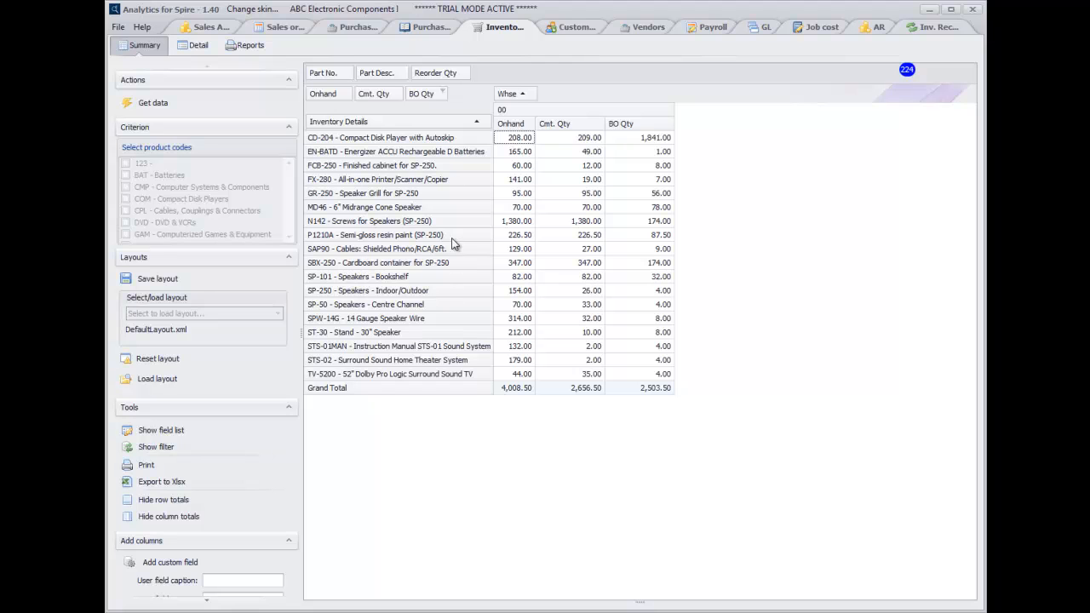
Clear the value filter on the summary pivot's BO Qty field
click(442, 92)
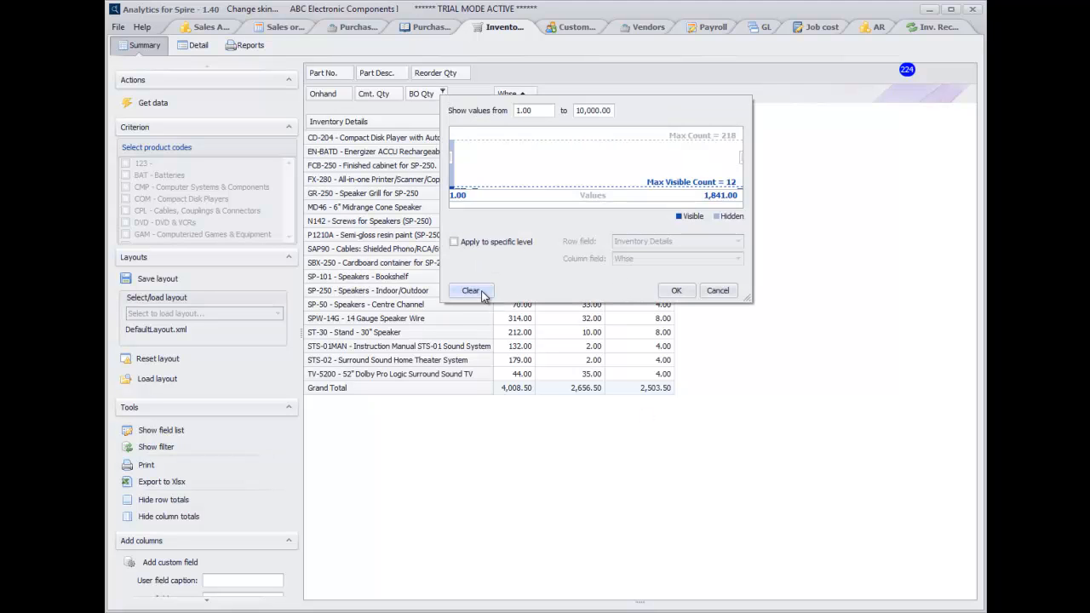
click(471, 290)
click(673, 293)
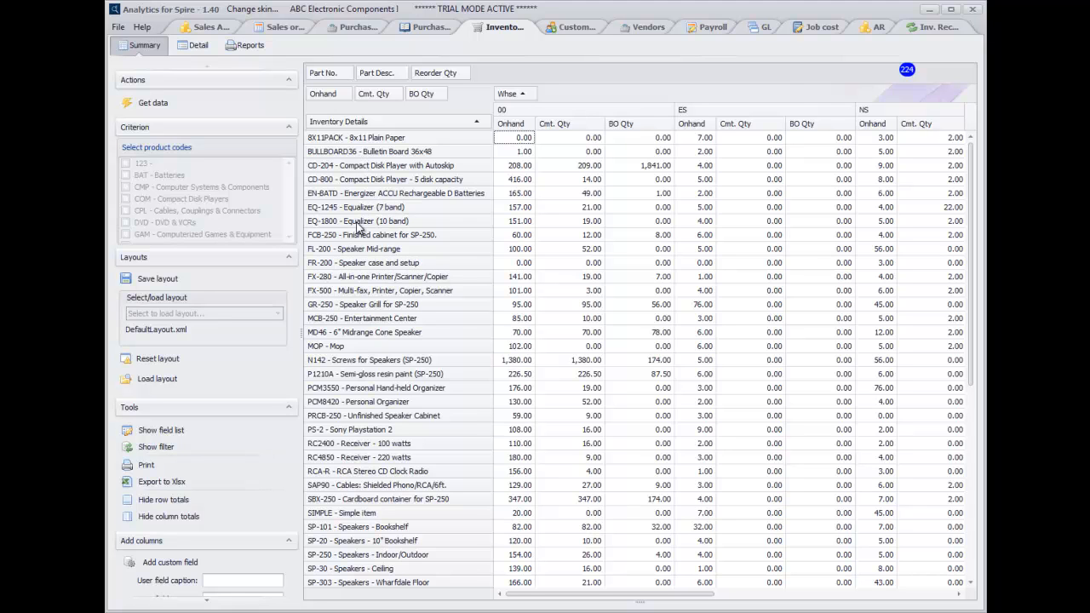
Load the data for the inventory reports and open a print preview of InvReport.repx
click(246, 48)
click(156, 95)
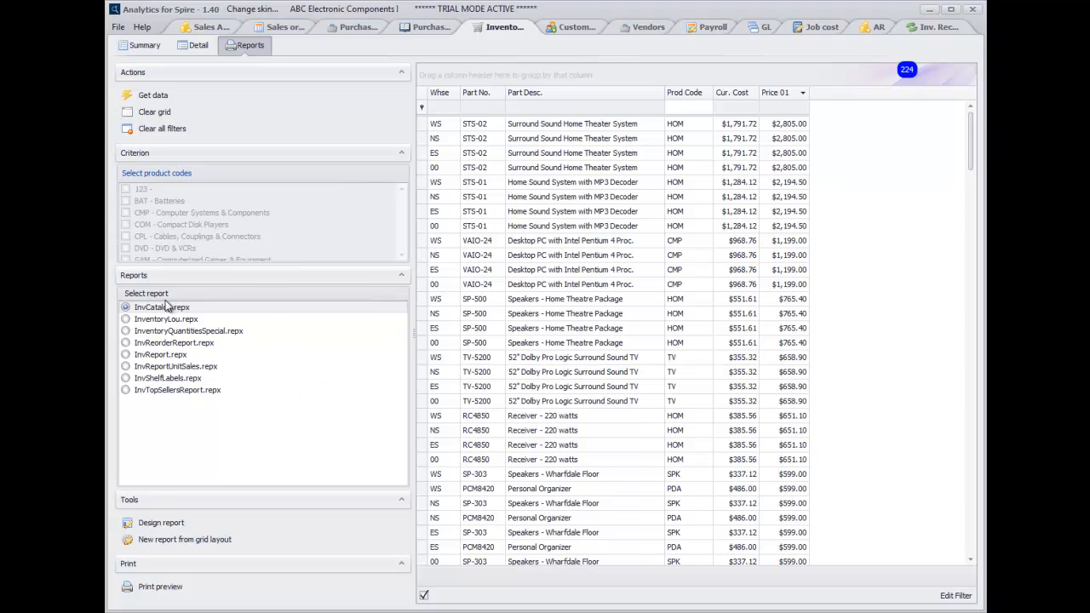
click(181, 391)
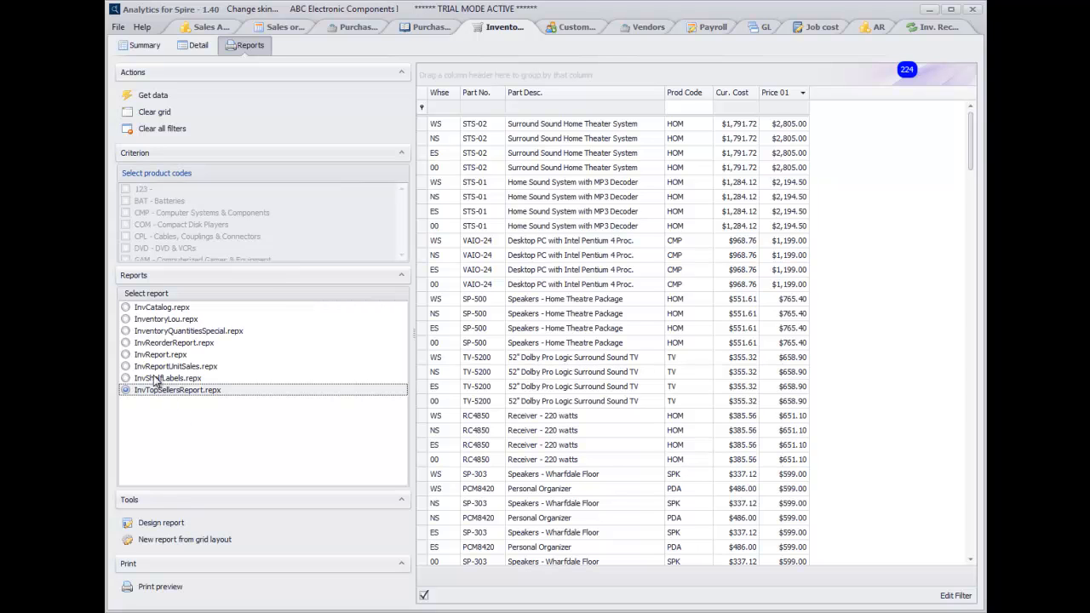
click(135, 357)
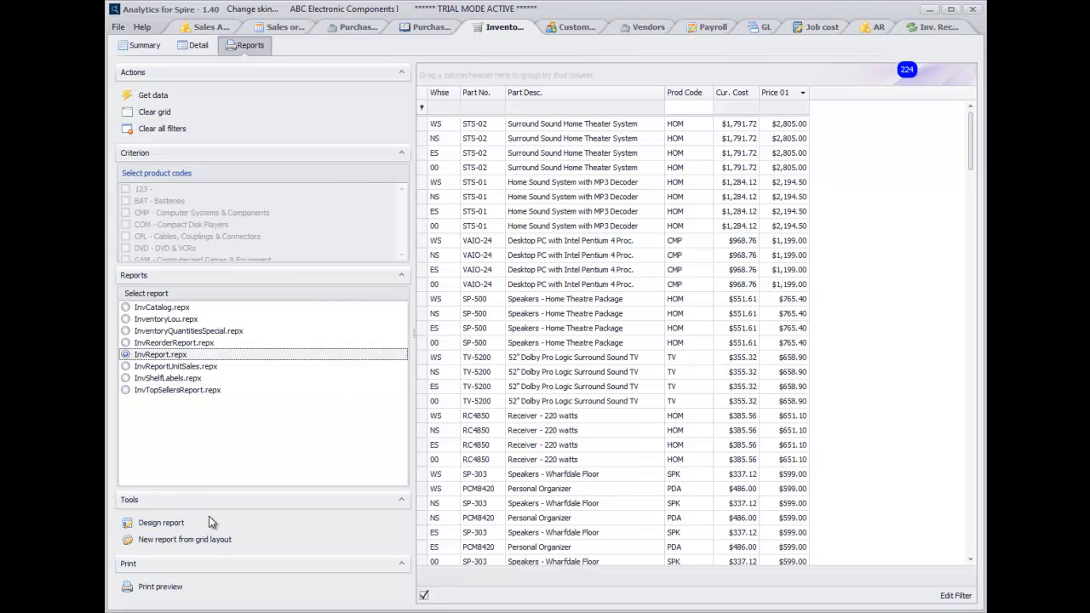
click(162, 587)
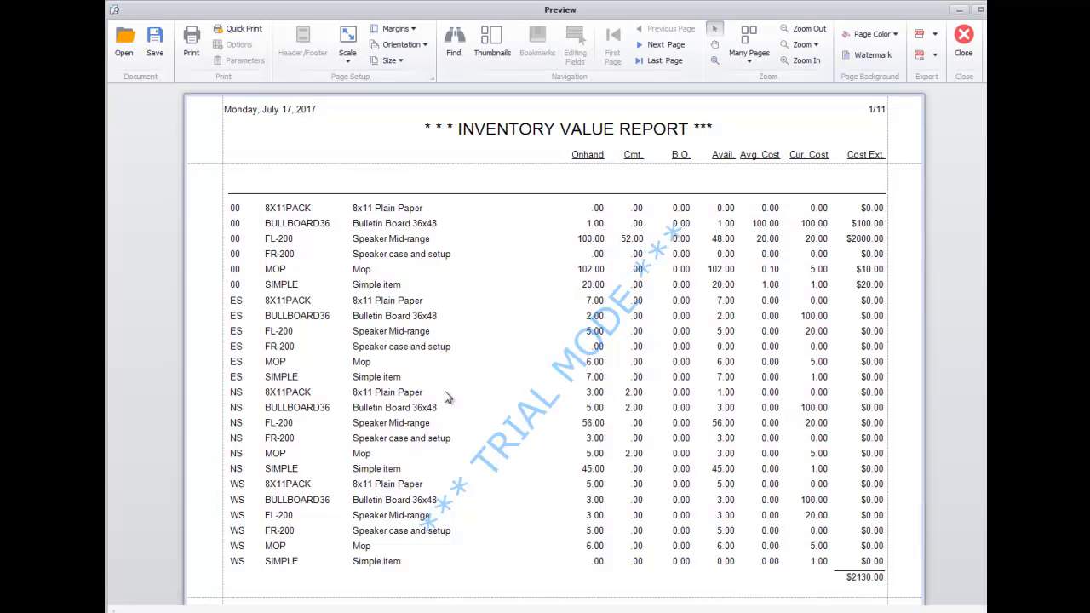
Review the inventory value report's cost extensions and product group subtotals, and close the preview
scroll(518, 375, down, 8)
scroll(518, 374, down, 1)
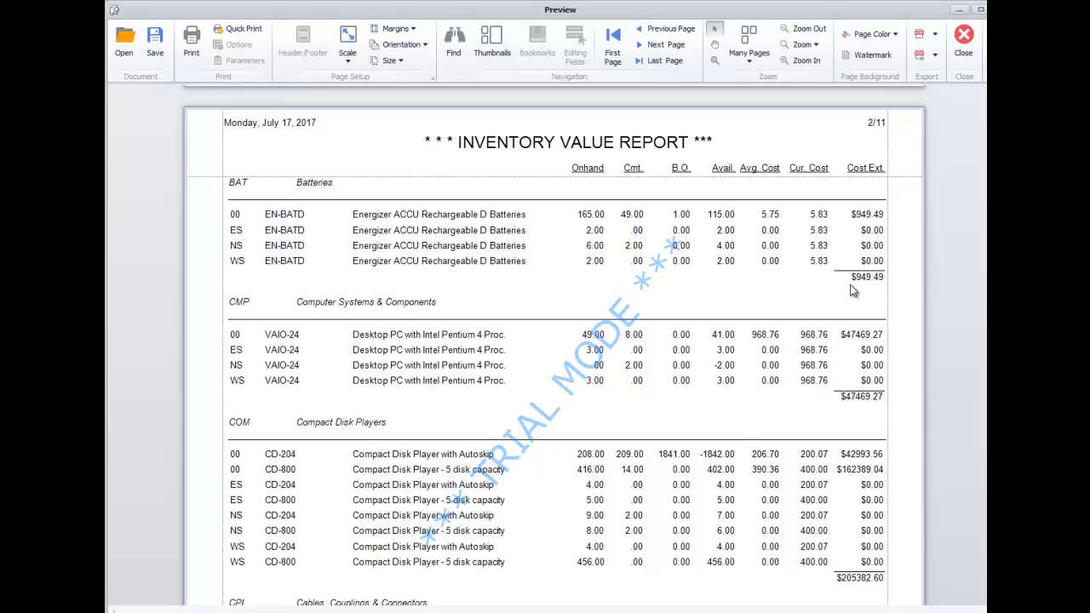
scroll(855, 291, down, 10)
scroll(771, 351, down, 6)
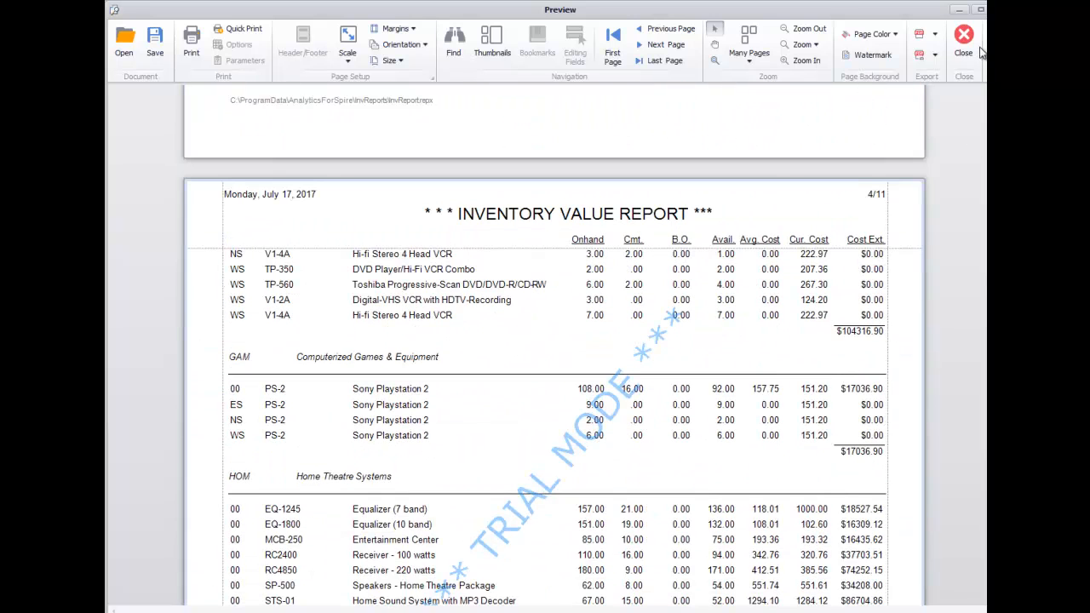
click(970, 44)
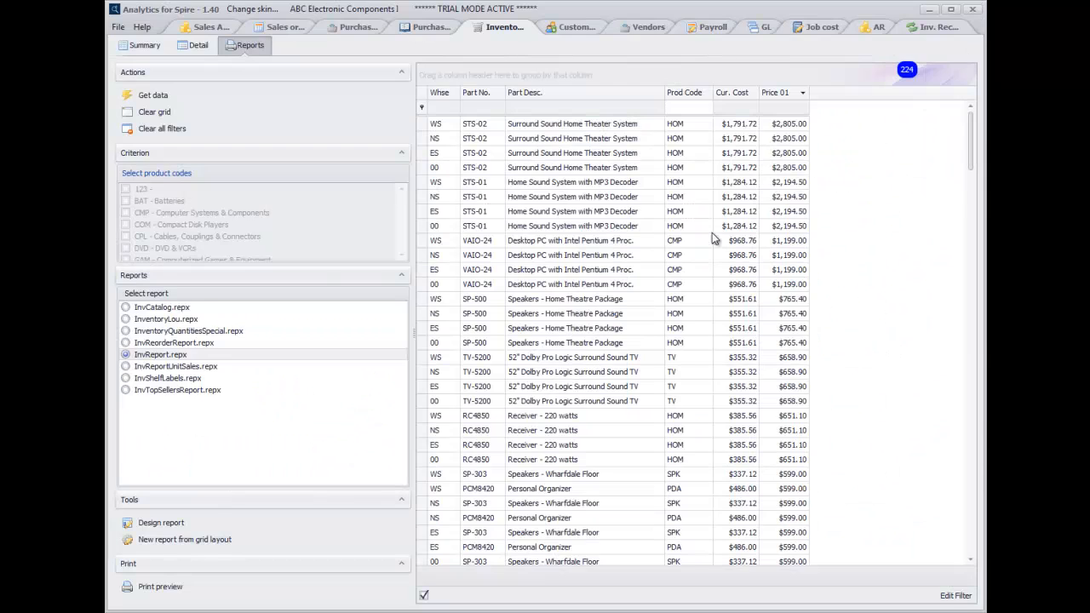
Preview InvReorderReport.repx, examine the highlighted items and their reorder quantities across the pages, and close the preview
click(125, 342)
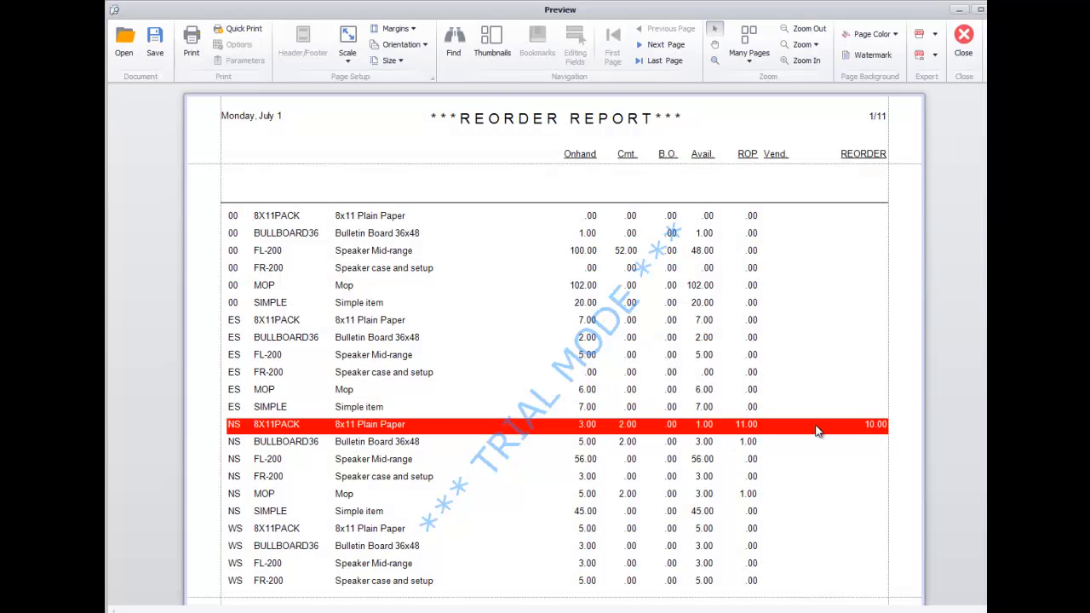
scroll(538, 409, down, 10)
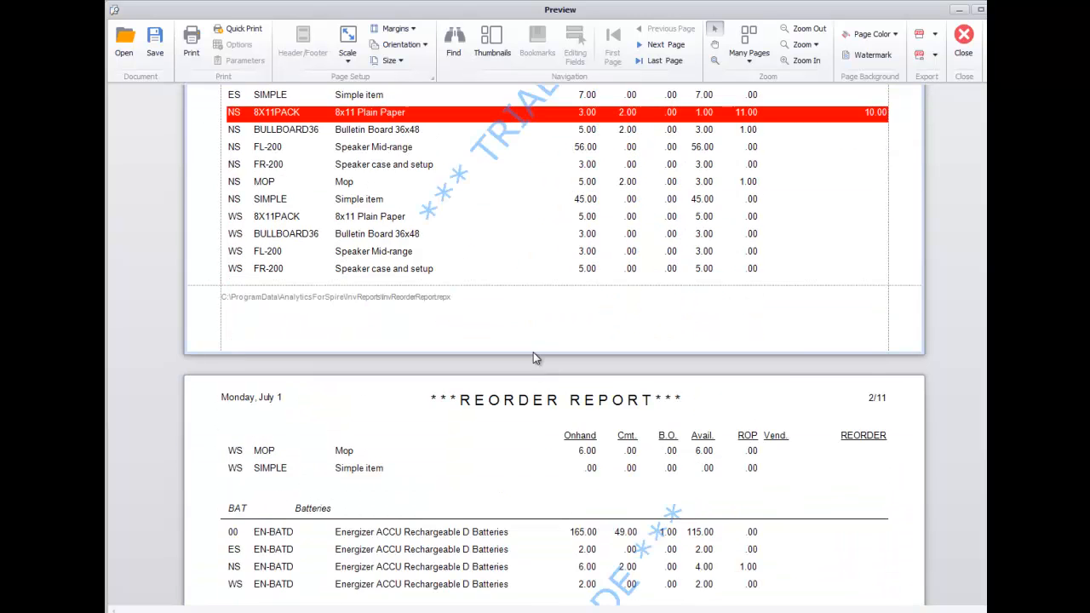
scroll(539, 335, down, 1)
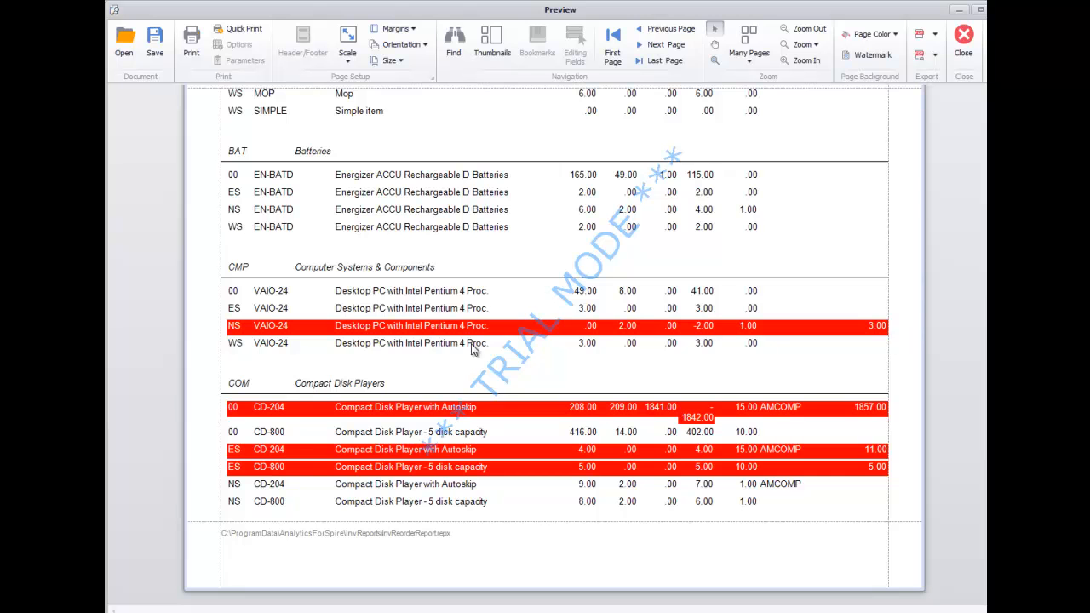
scroll(606, 392, up, 2)
scroll(608, 397, down, 4)
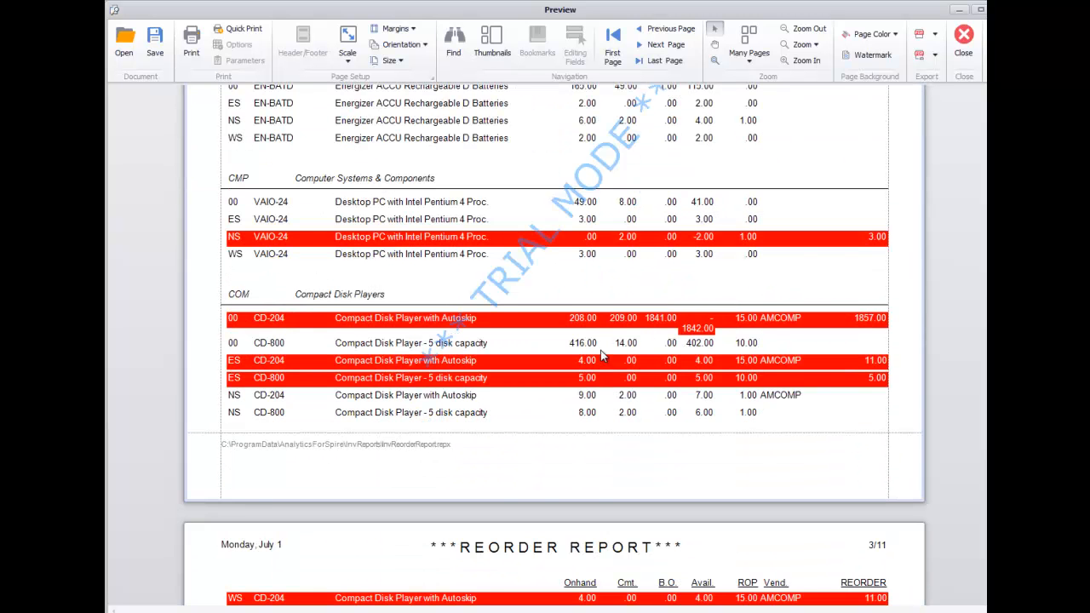
scroll(602, 356, down, 1)
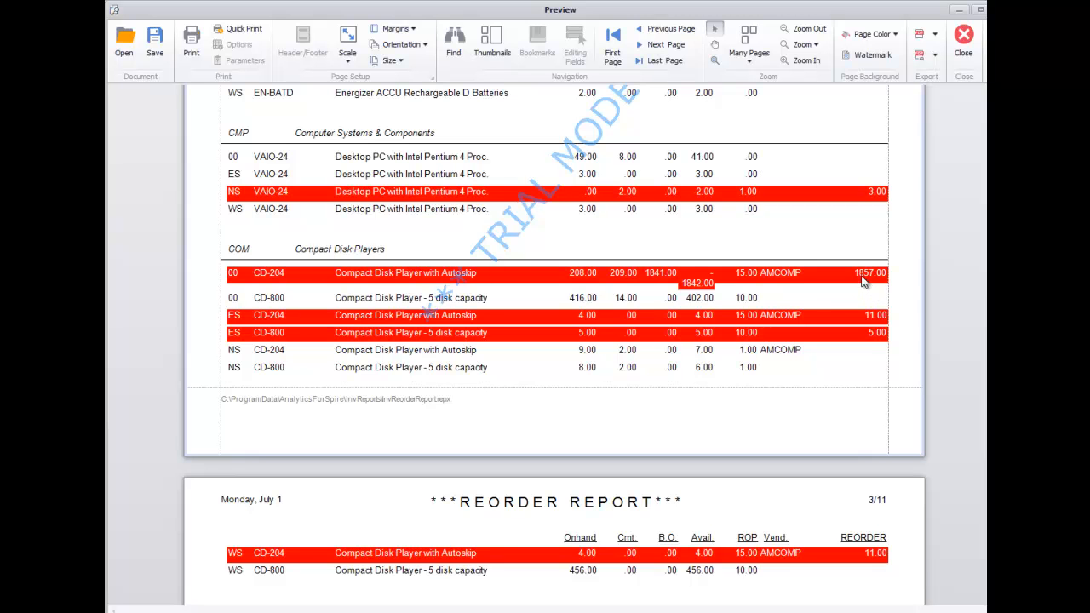
scroll(863, 282, down, 5)
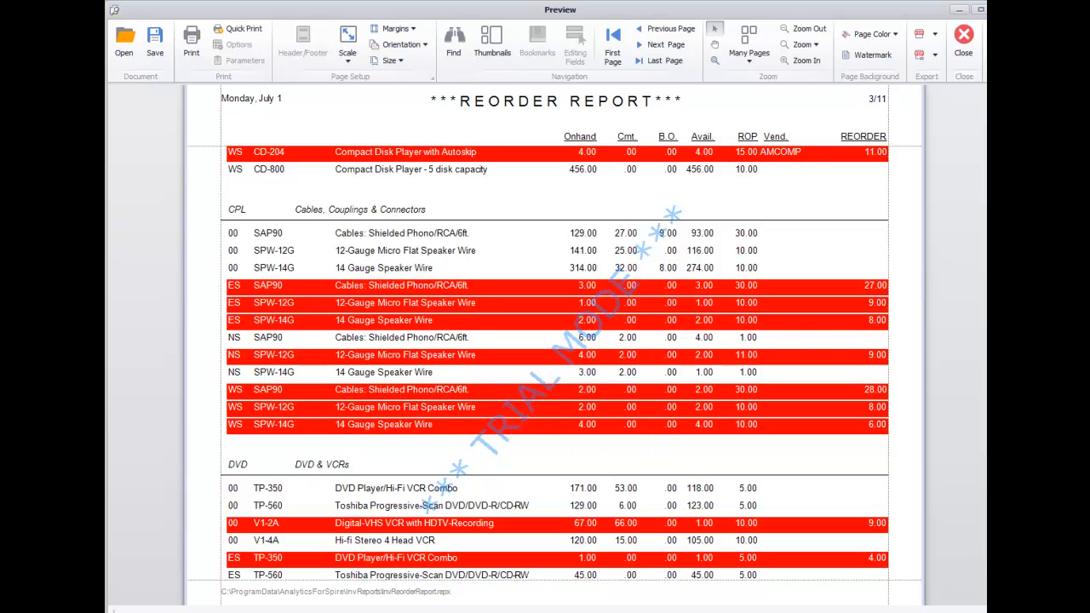
click(1002, 9)
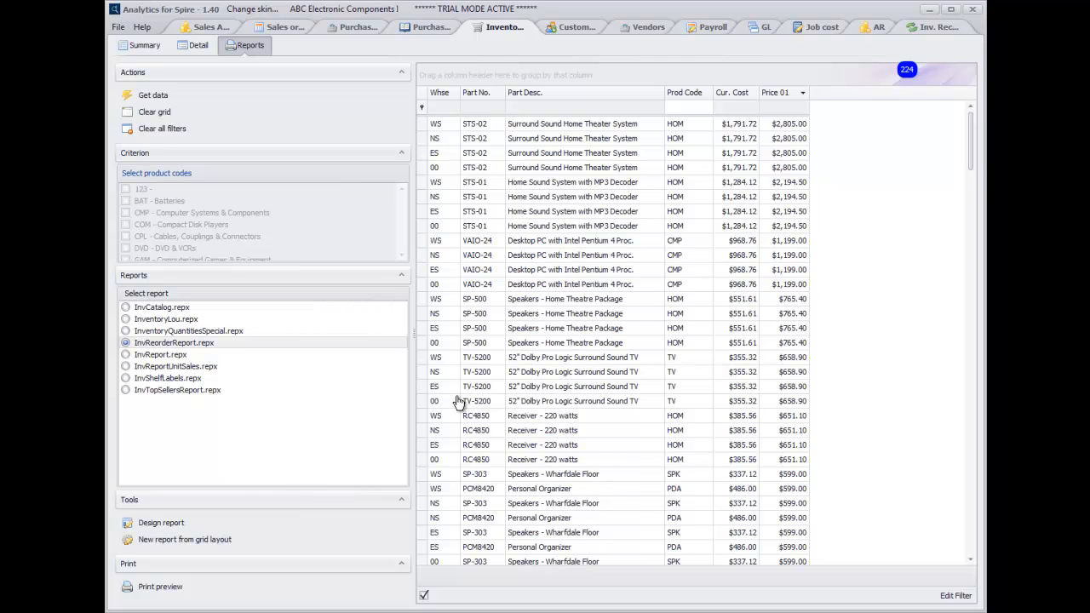
Open InvReorderReport.repx in the Report Designer and list the data fields of its Table through to the end
click(246, 521)
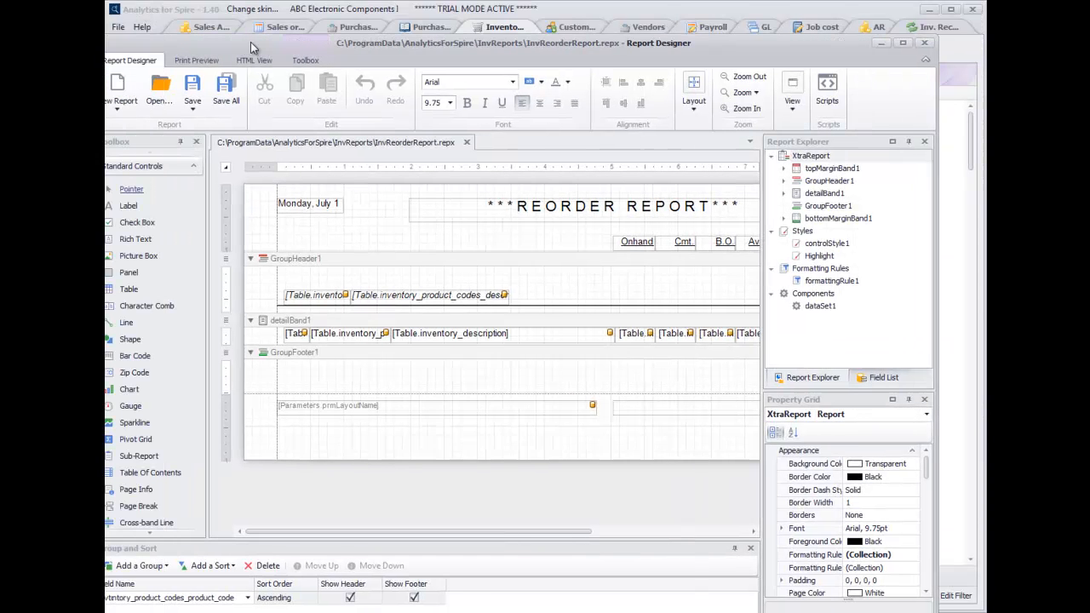
drag(288, 47, 274, 41)
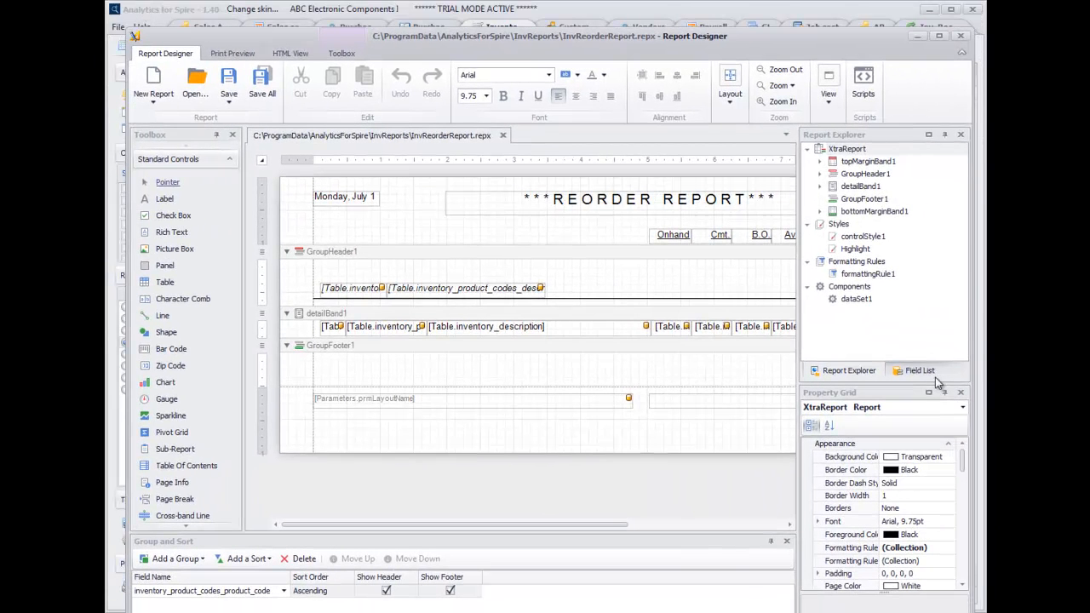
click(918, 371)
click(821, 161)
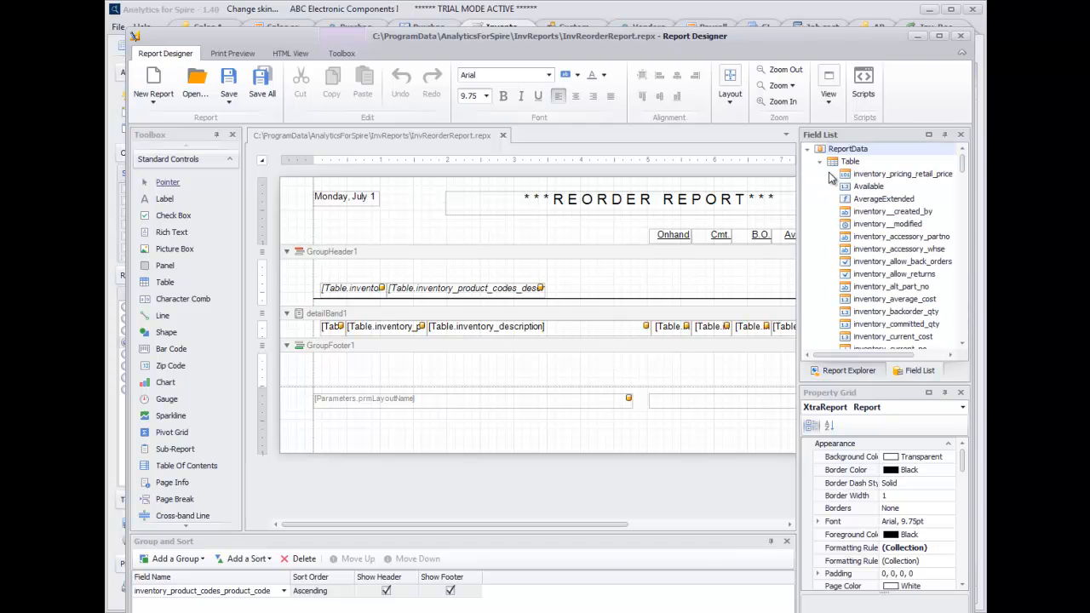
drag(967, 173, 966, 334)
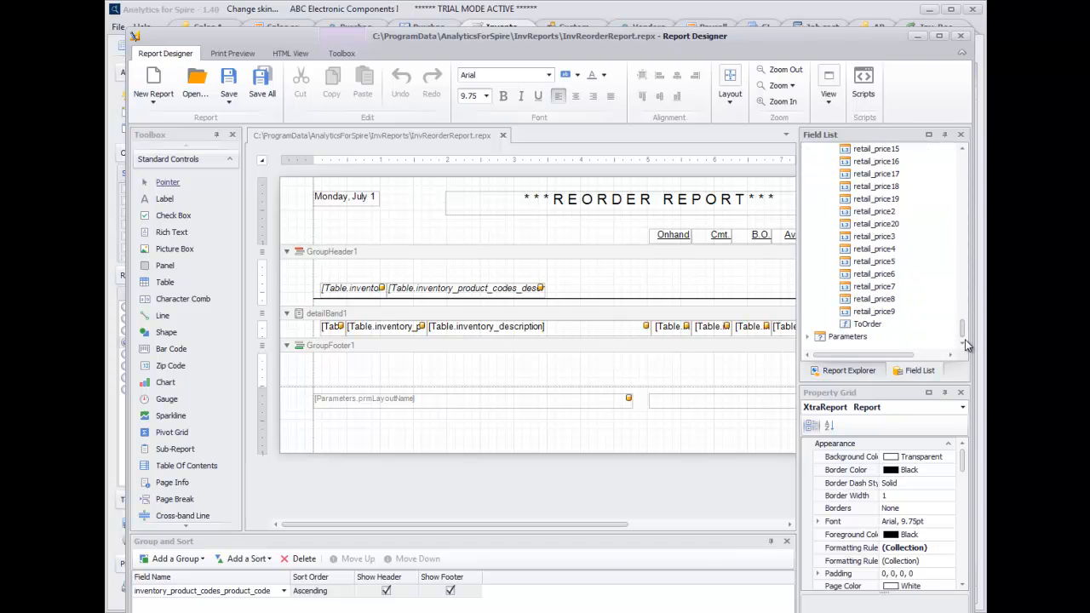
Examine the expression of the ToOrder calculated field, leave it without changes and close the Report Designer
click(868, 325)
right_click(871, 328)
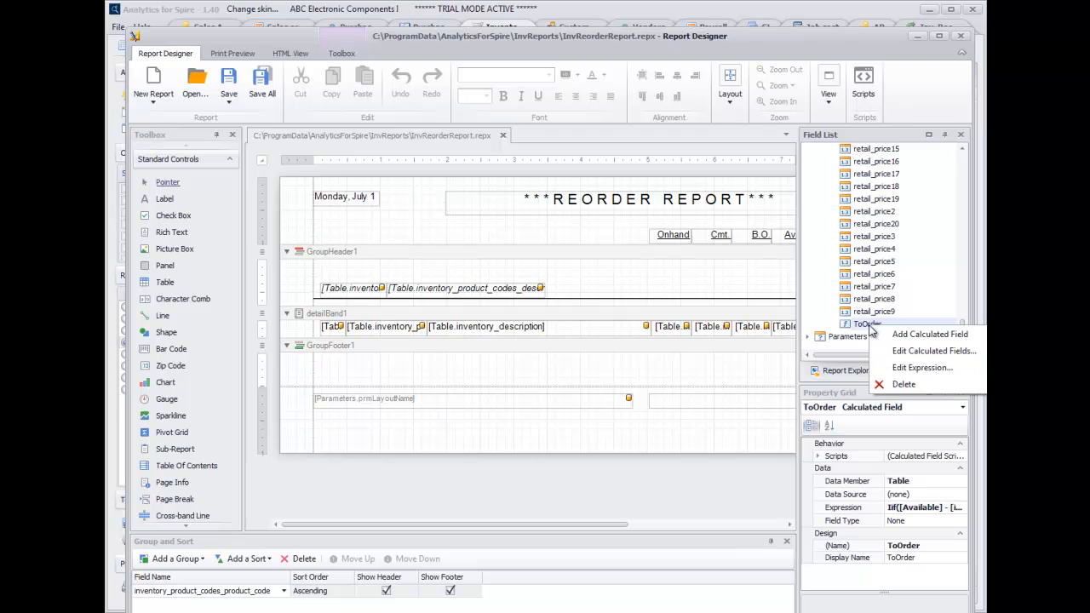
click(890, 369)
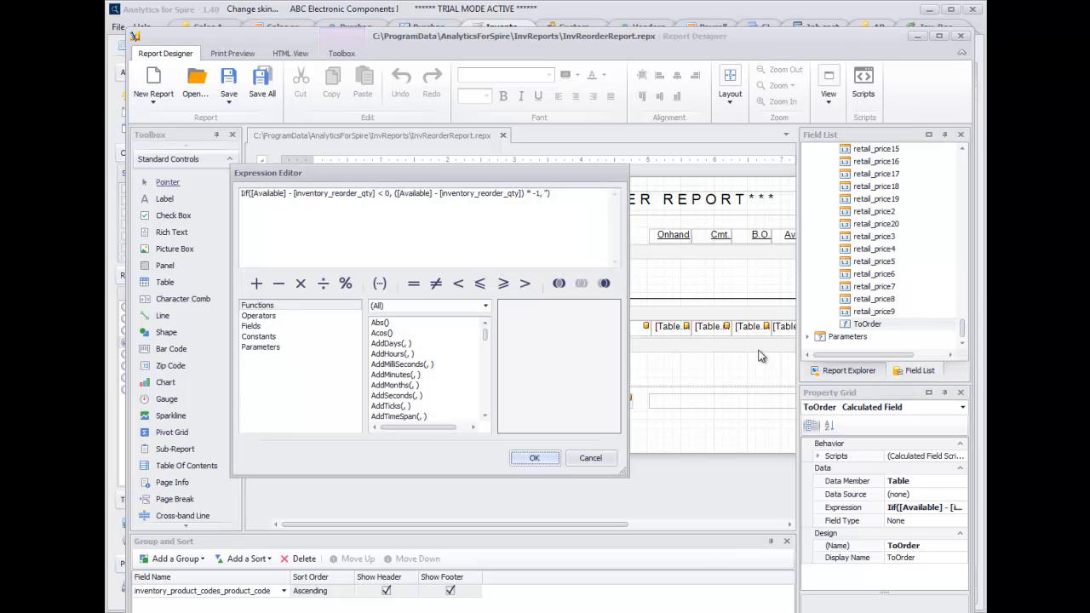
drag(436, 175, 523, 247)
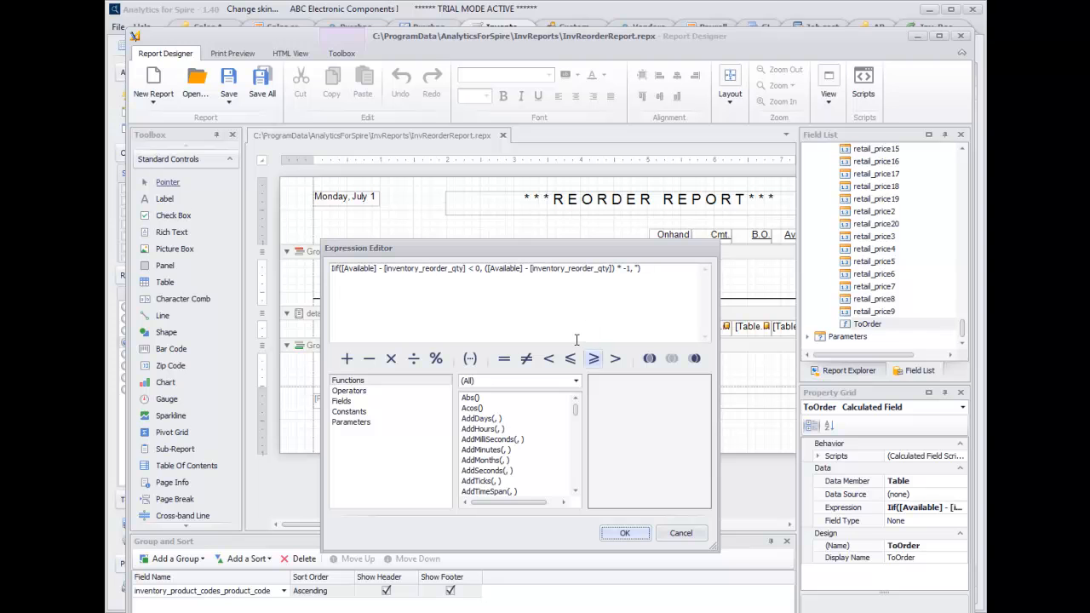
click(684, 537)
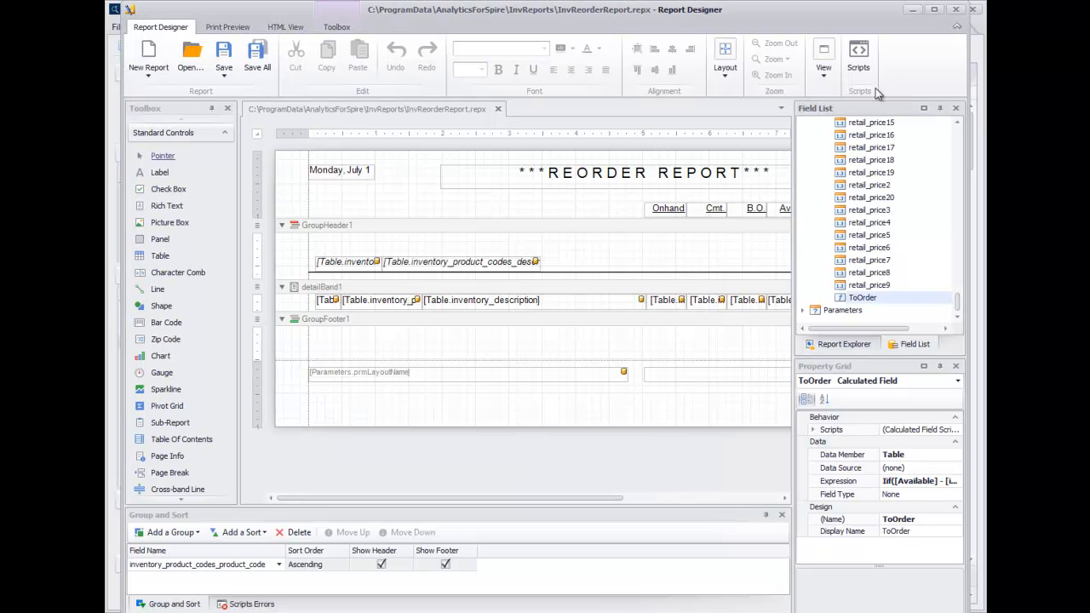
click(957, 12)
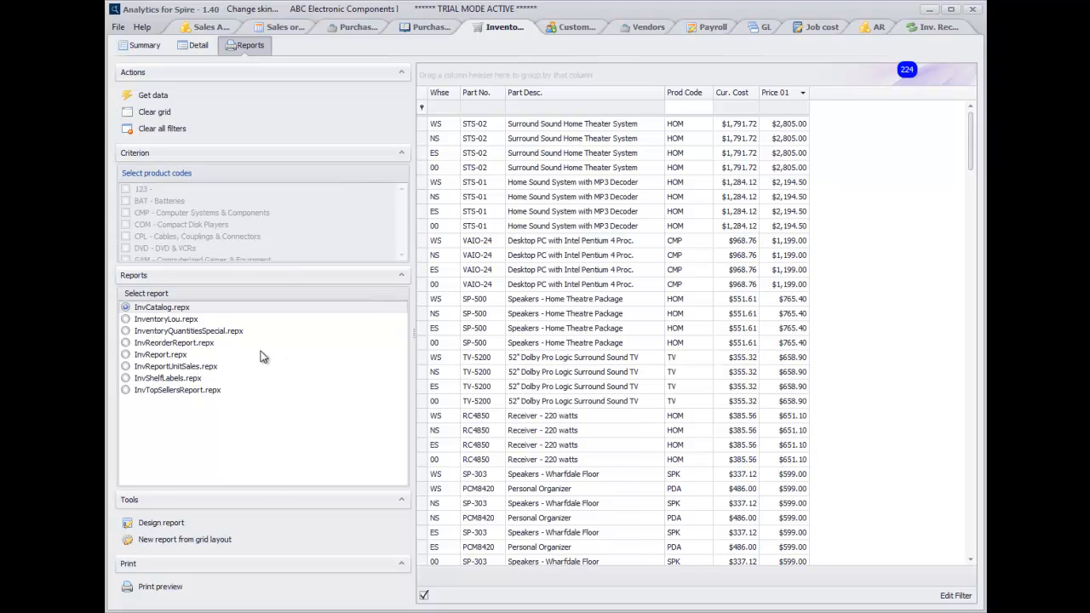
Preview InvCatalog.repx and browse its pages of product pictures, prices and barcodes
click(155, 590)
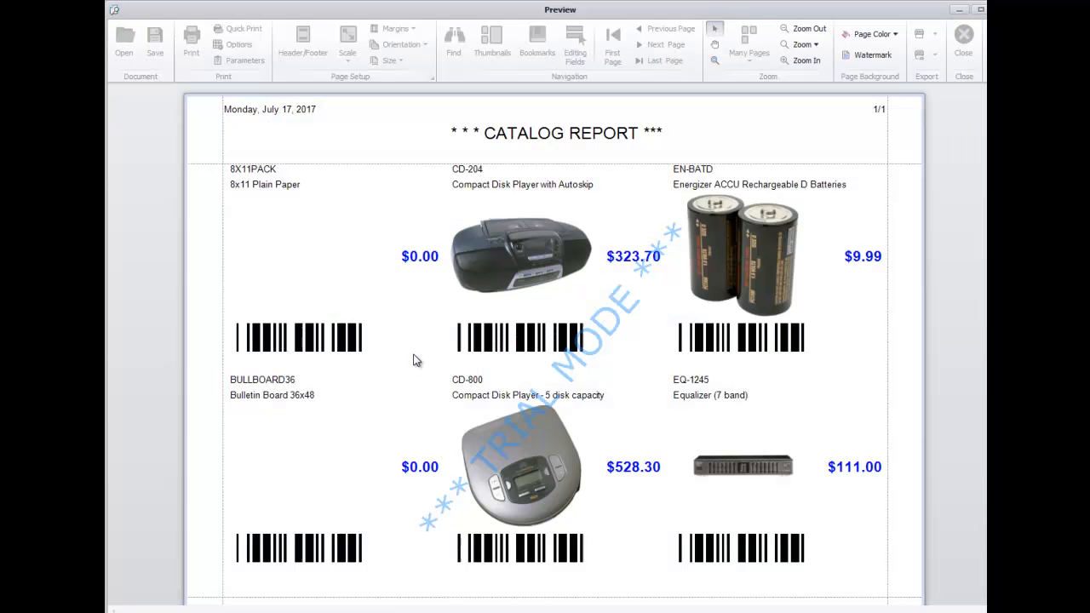
scroll(657, 410, down, 5)
scroll(656, 410, down, 6)
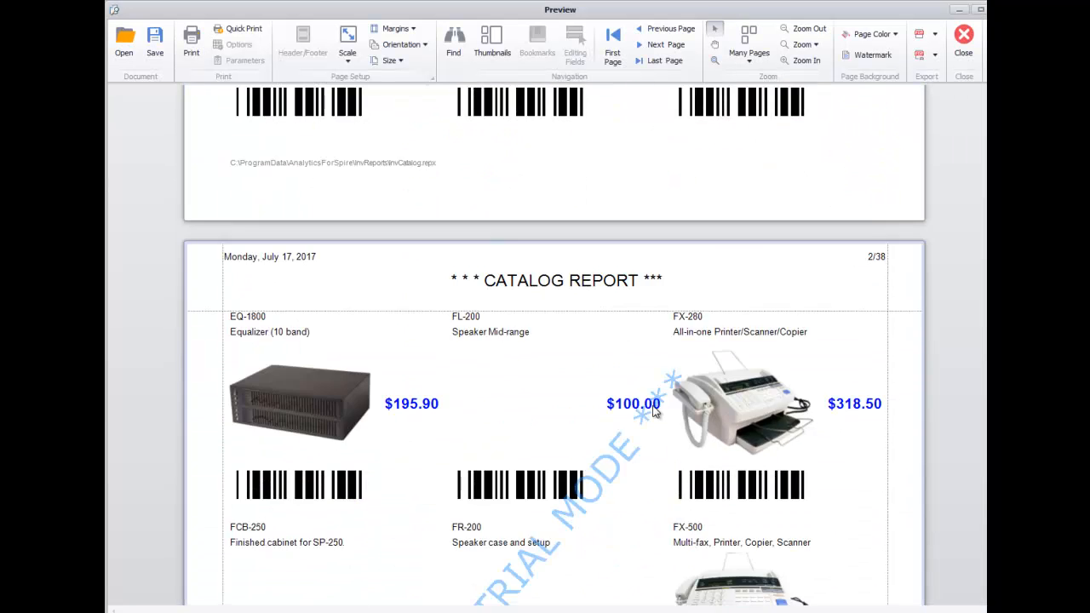
scroll(419, 344, down, 3)
scroll(454, 351, down, 8)
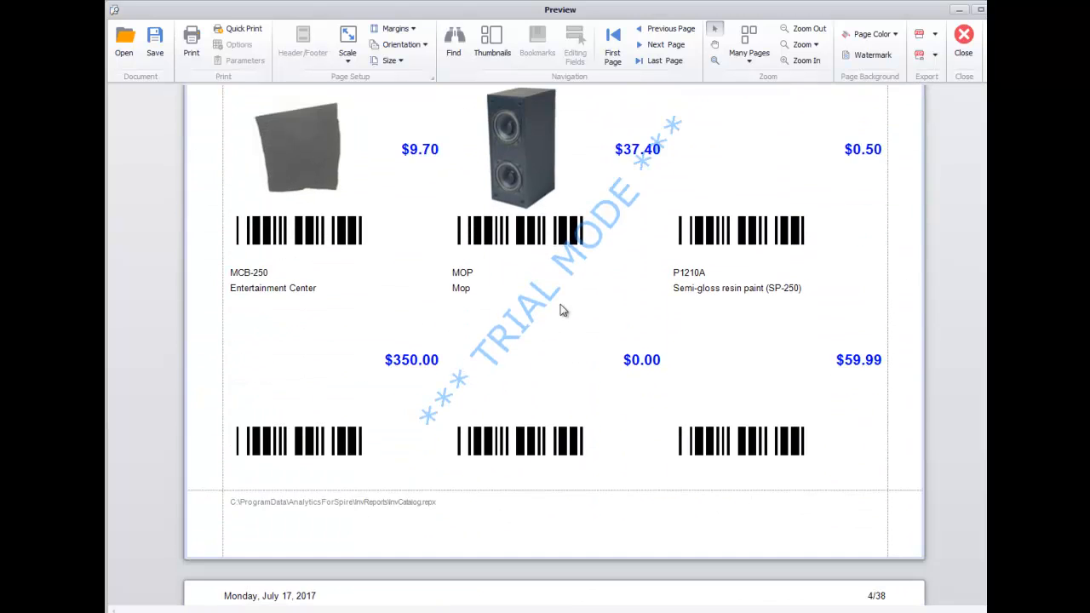
scroll(594, 399, down, 6)
scroll(594, 395, down, 7)
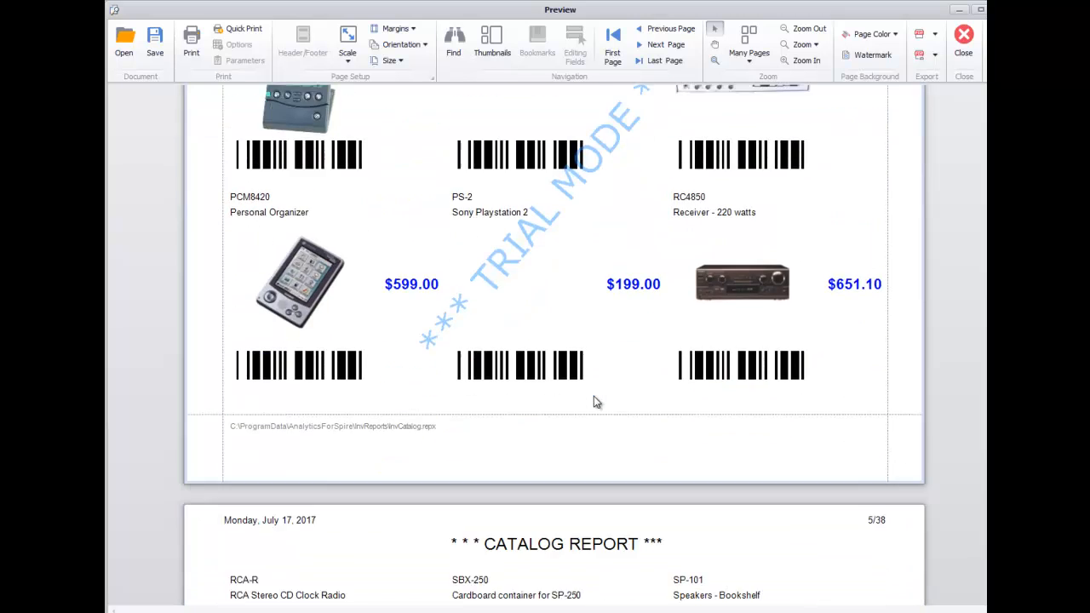
scroll(597, 413, down, 8)
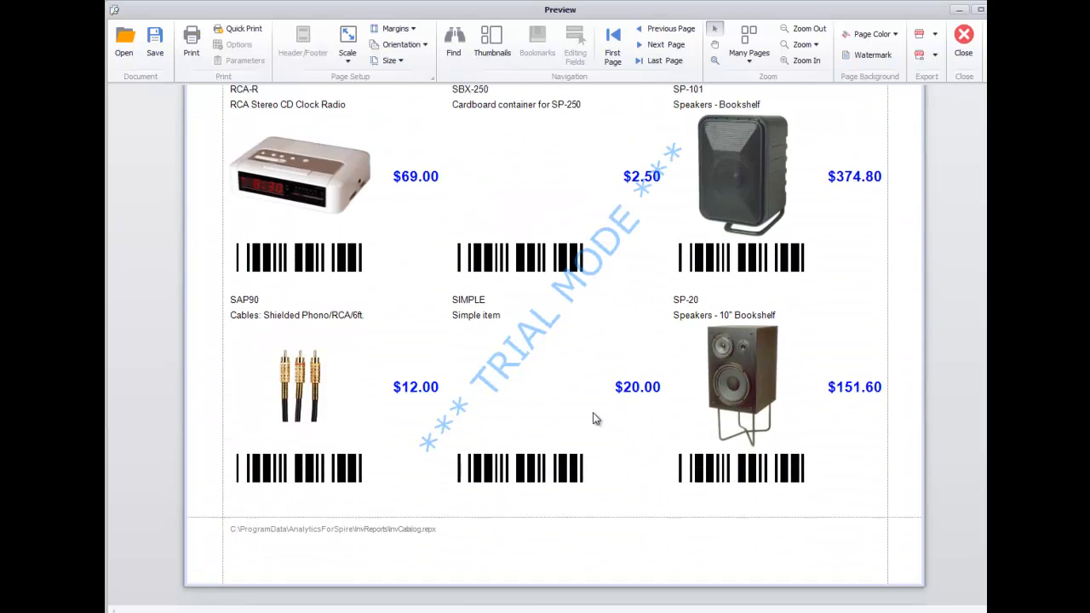
scroll(594, 417, down, 7)
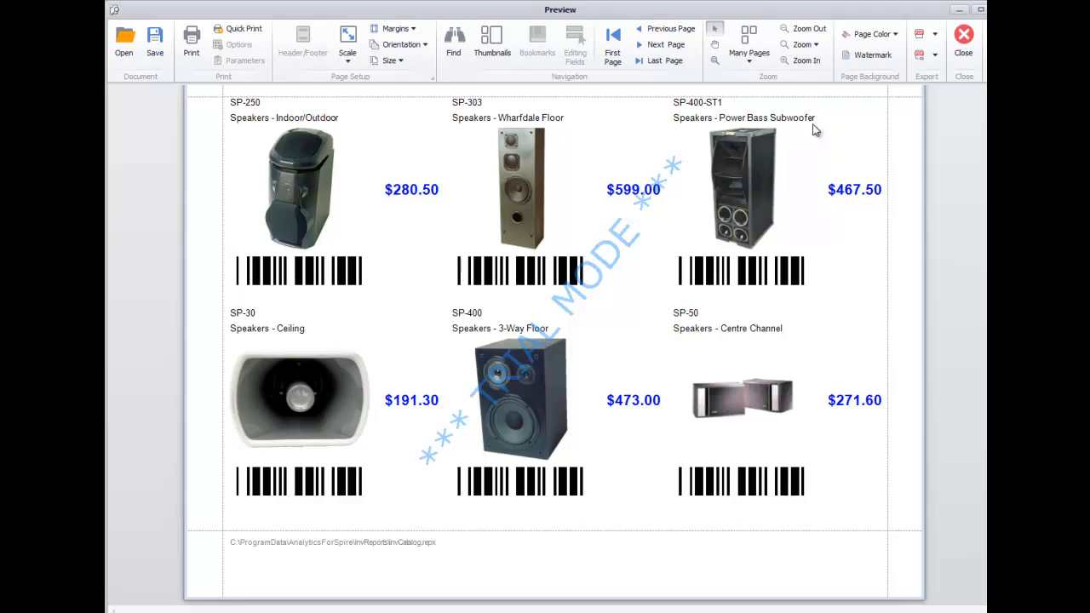
Close the catalog preview, group the inventory grid by Whse and Prod Code, and sort it ascending by Part Desc
click(964, 47)
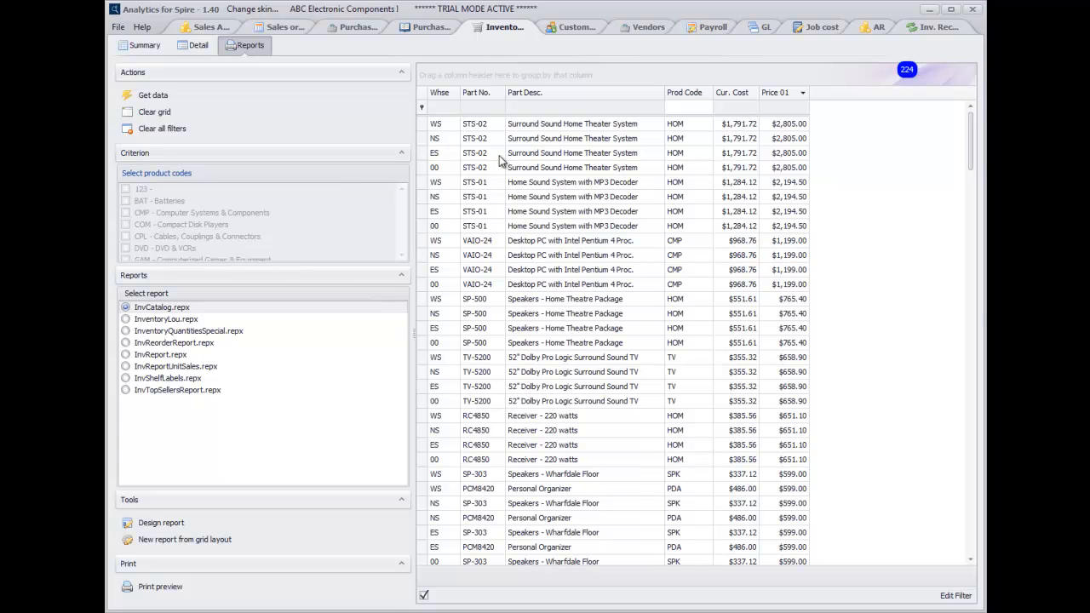
drag(446, 91, 435, 77)
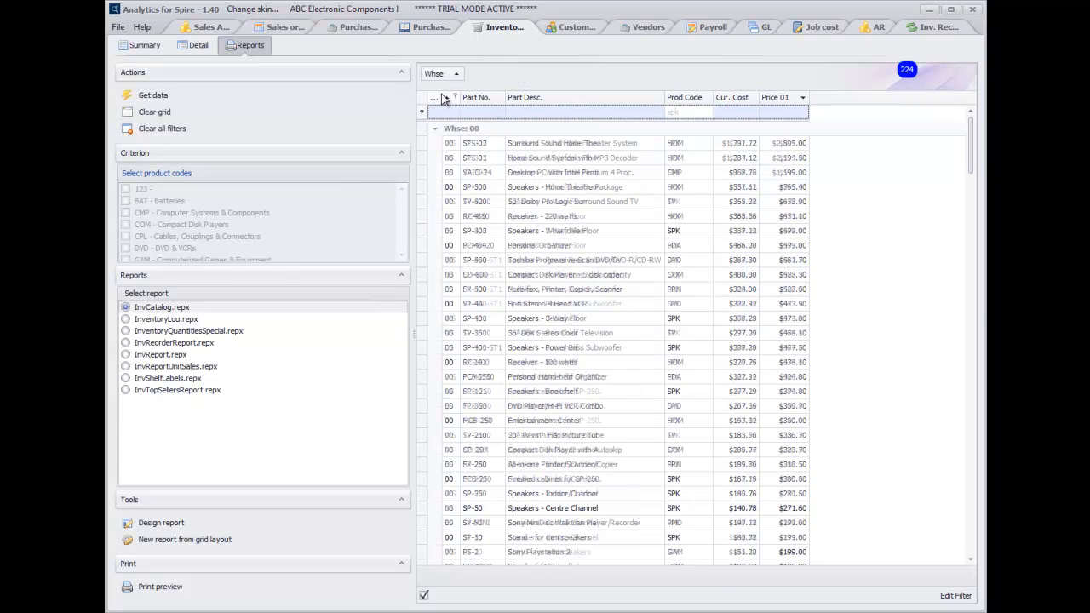
drag(681, 97, 487, 76)
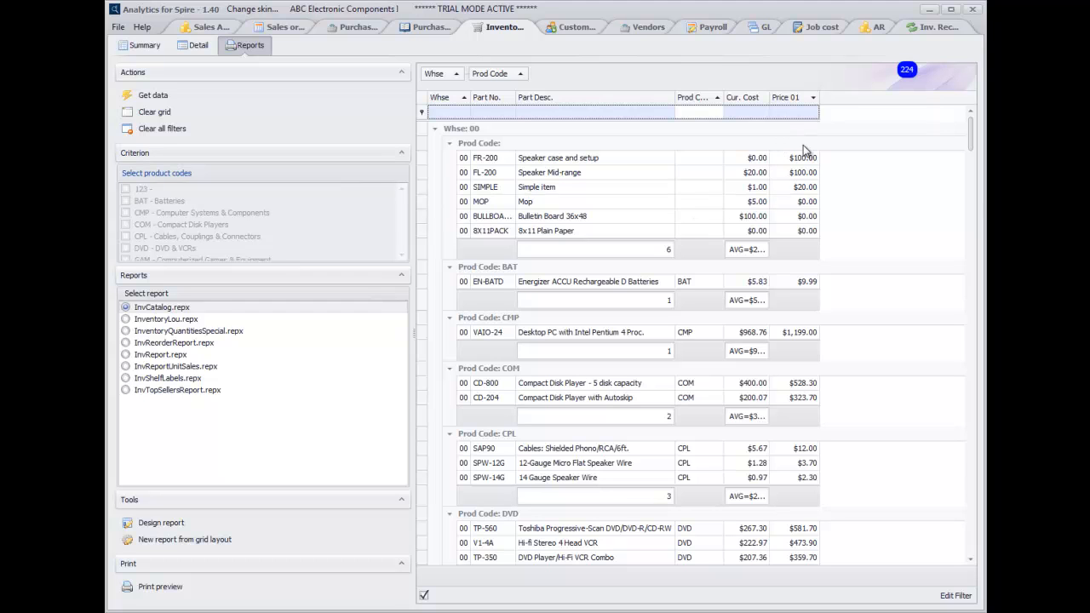
click(625, 101)
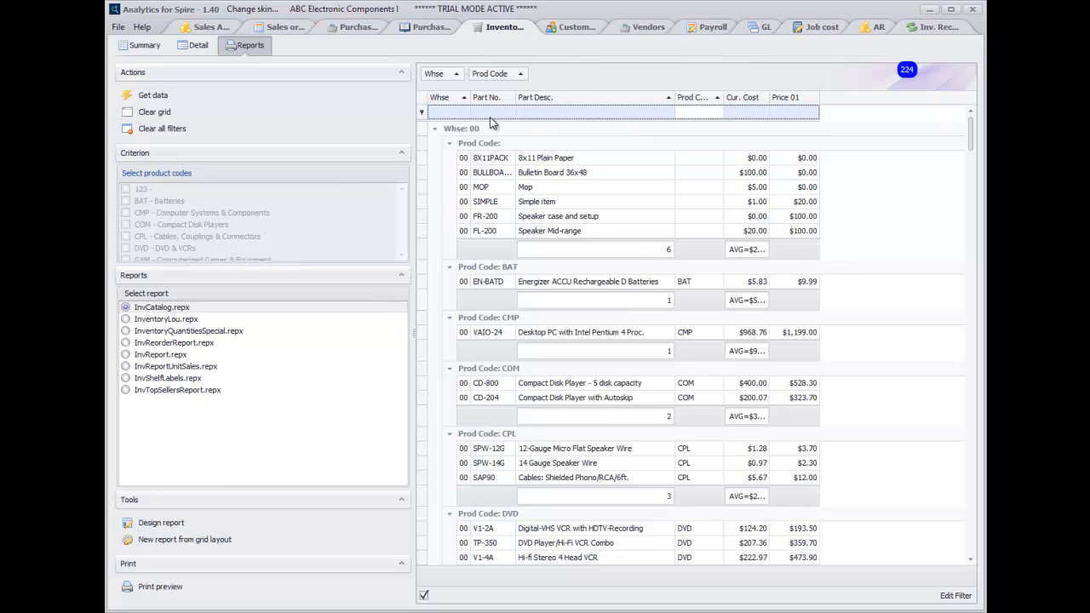
Widen the grid's Whse, Part No., Part Desc. and Cur. Cost columns so their contents fit
drag(470, 97, 553, 100)
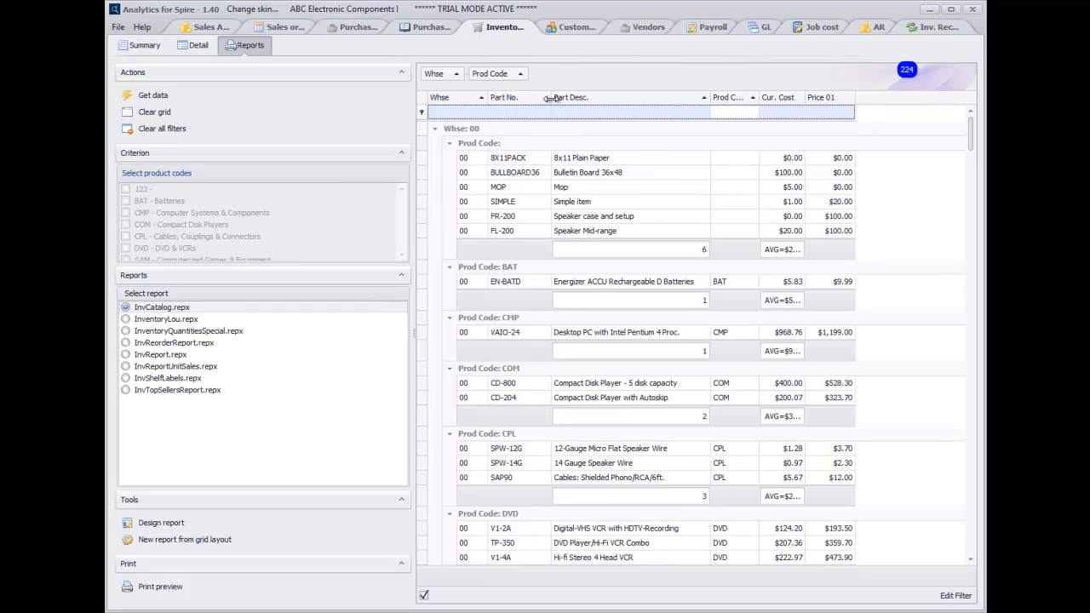
drag(711, 99, 731, 101)
drag(825, 98, 862, 99)
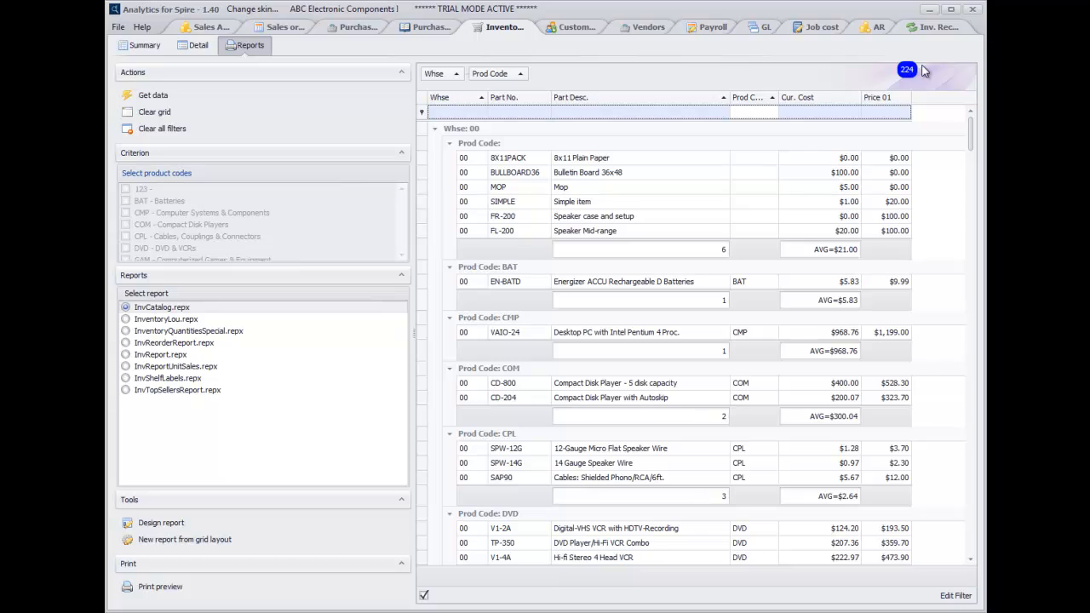
Add a Sum total for Cur. Cost in the grid footer and create a new report from the grid layout
scroll(967, 309, down, 2)
scroll(926, 274, down, 12)
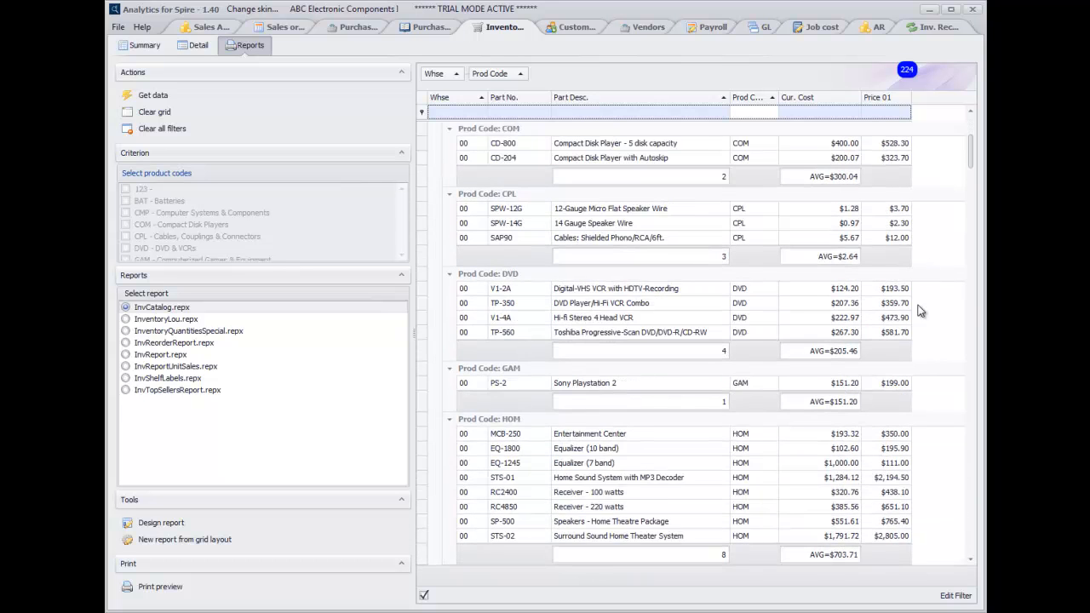
right_click(825, 582)
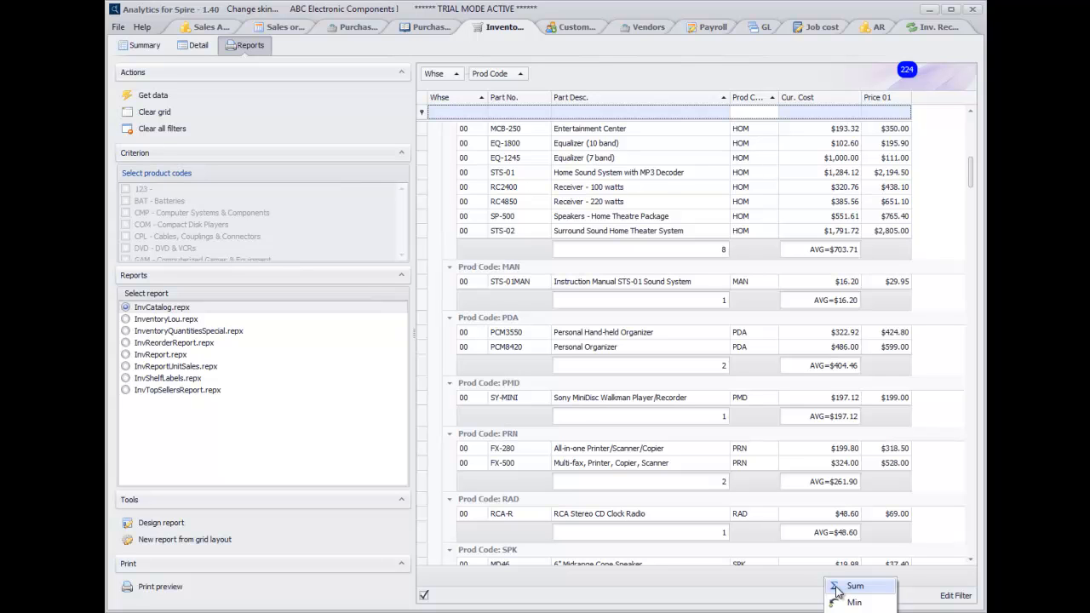
click(854, 587)
scroll(901, 524, up, 12)
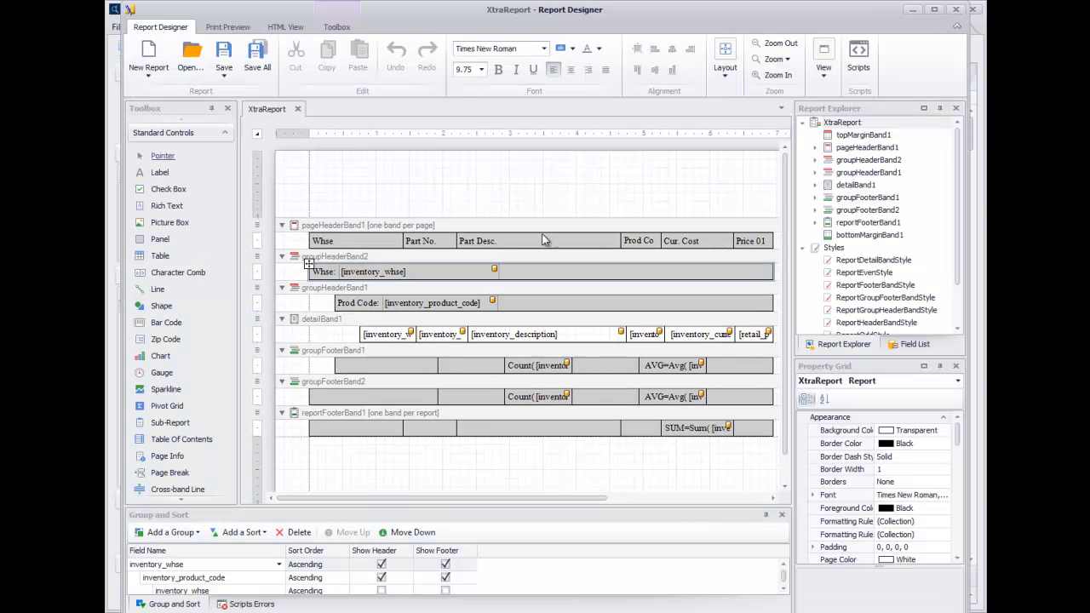
Preview the new grouped report, check its layout across the first pages, and return to the report design
click(224, 27)
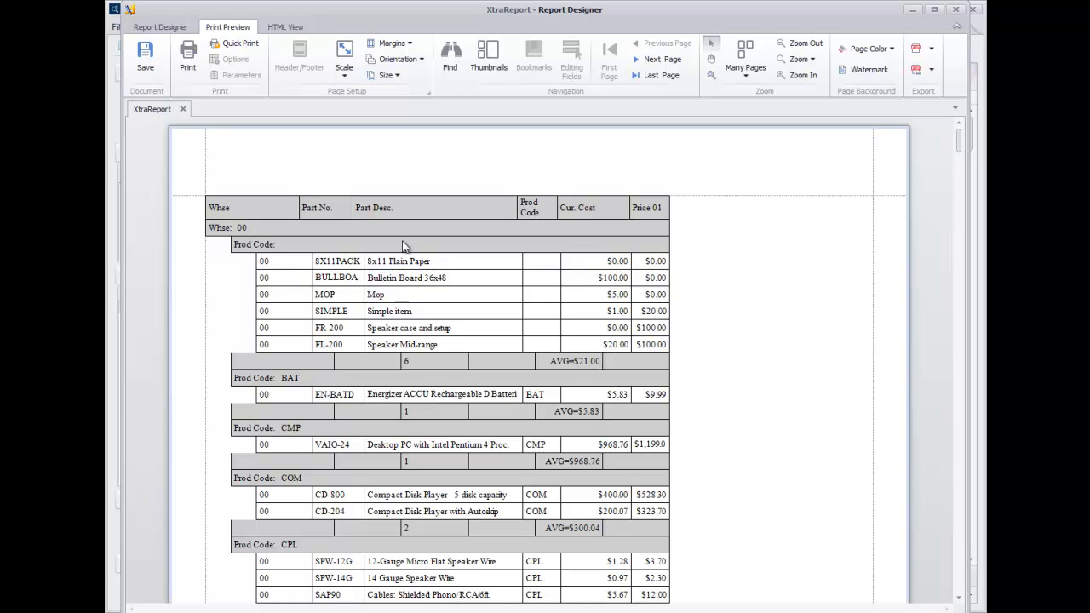
scroll(404, 305, down, 10)
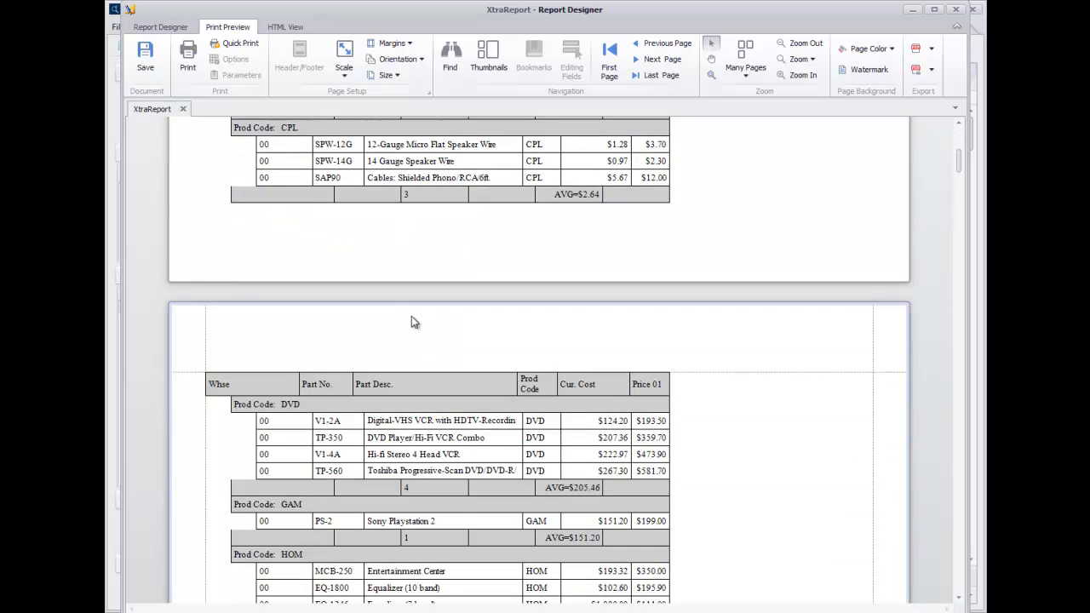
scroll(503, 426, up, 10)
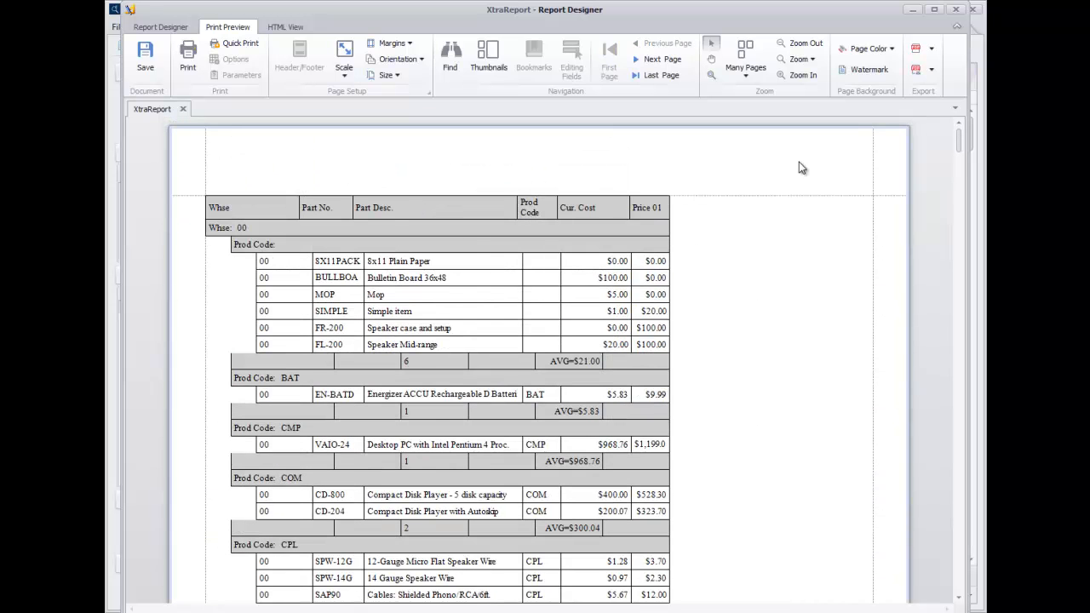
click(160, 26)
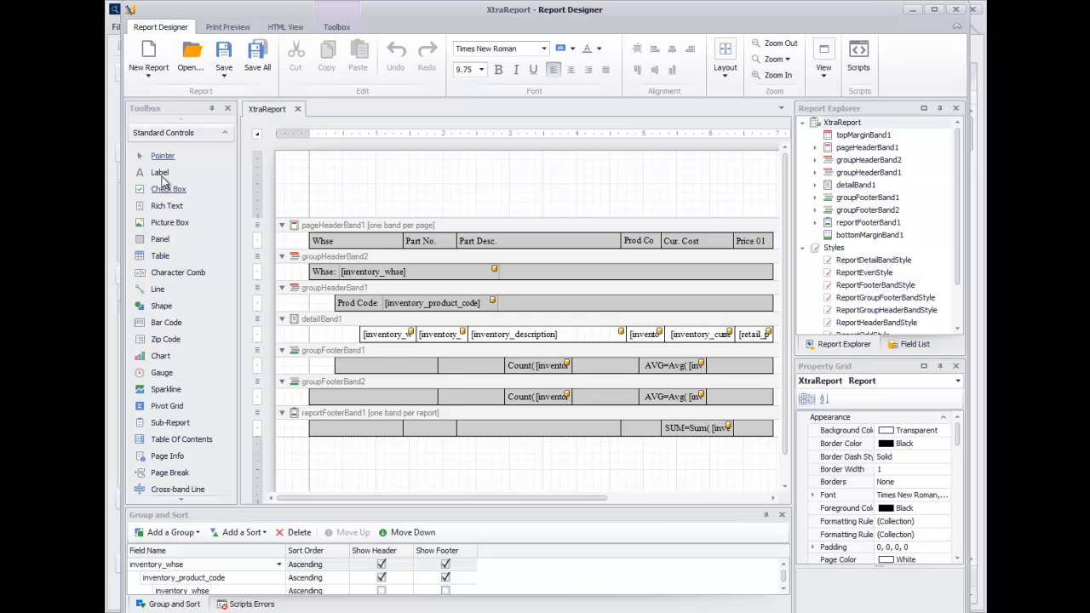
Add a wide label reading PRODUCT LISTING to the top margin band of the report
drag(160, 177, 707, 181)
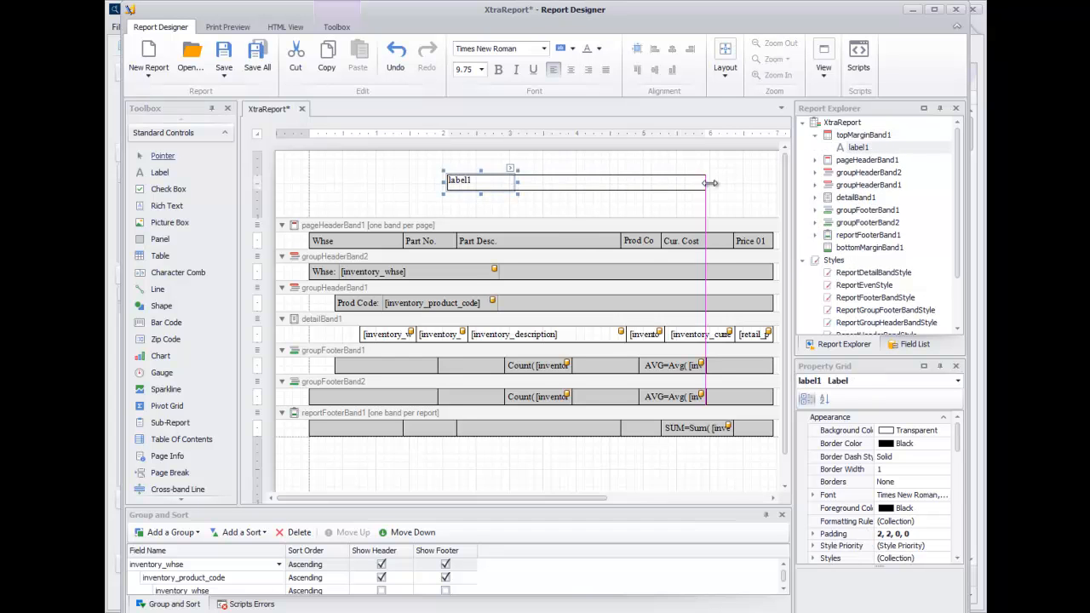
double_click(528, 181)
text(PRODUCT LISTING)
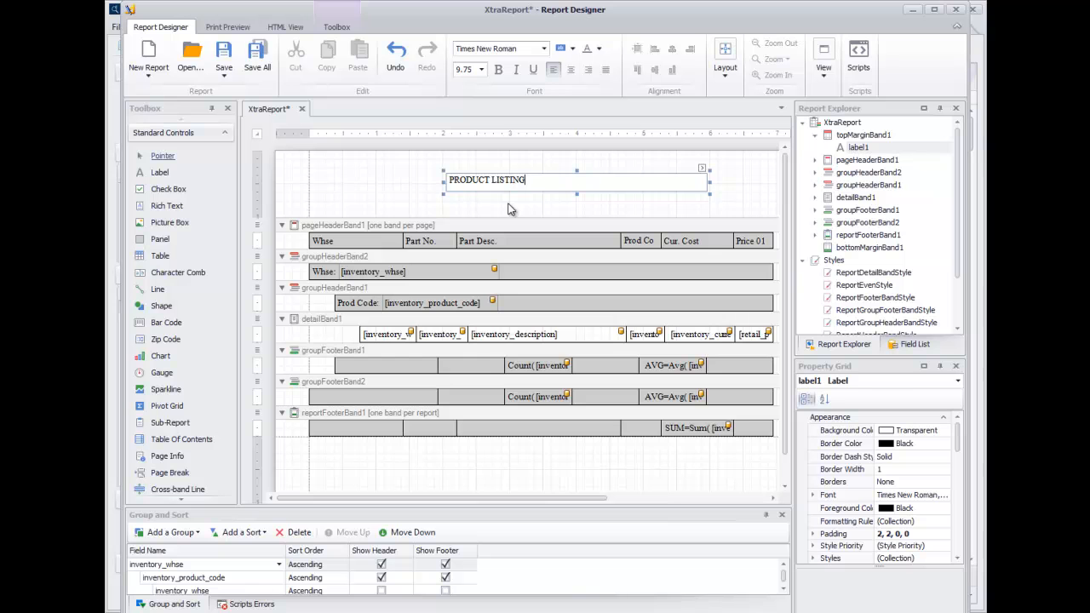
click(389, 192)
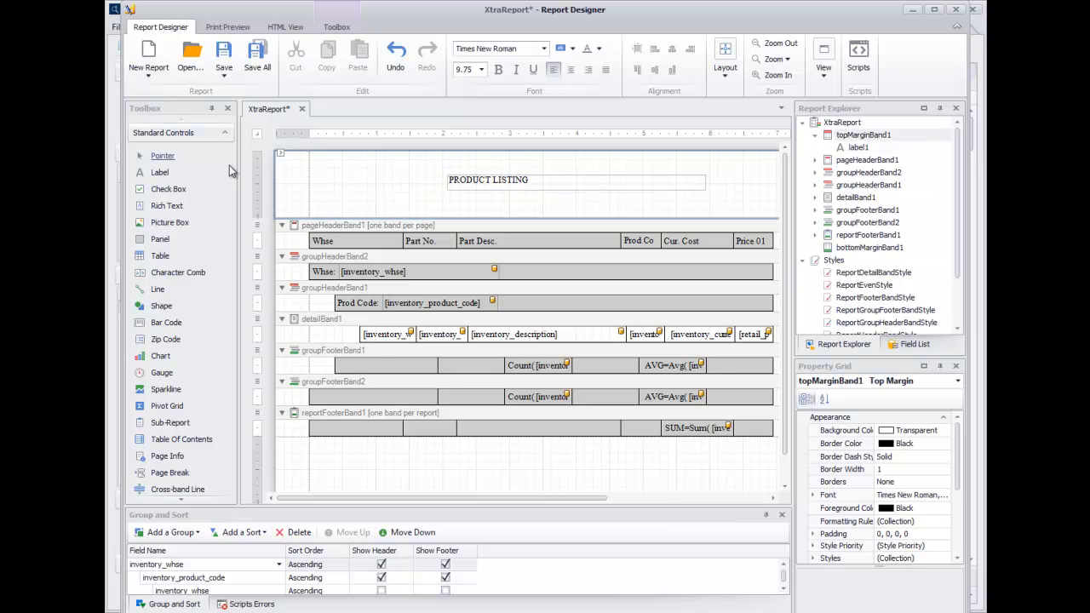
Save the report in the InvReports folder as InventoryProductListing and close the Report Designer
click(225, 78)
click(256, 127)
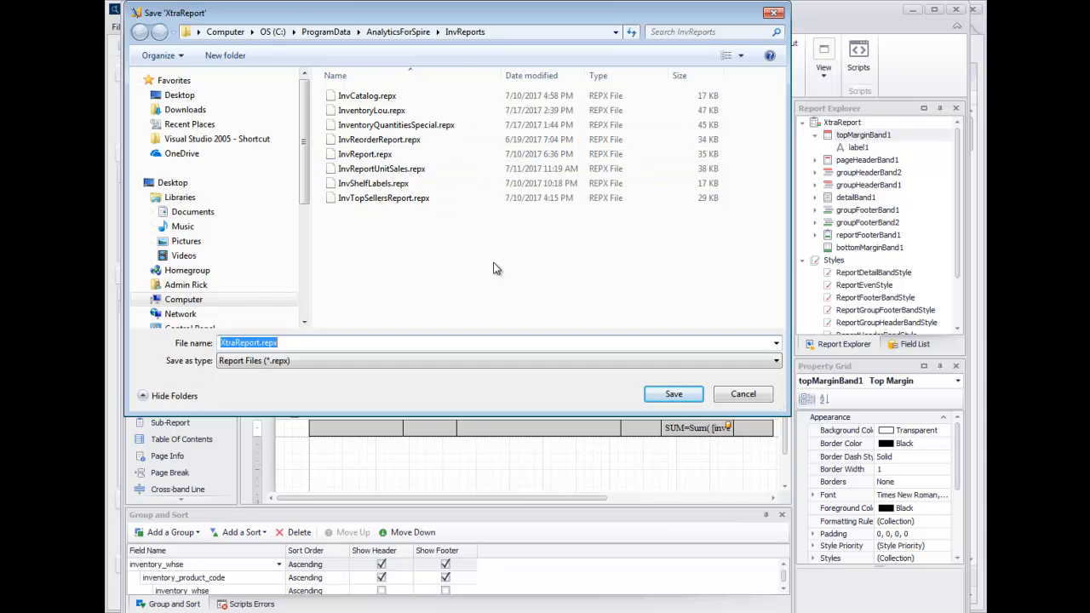
text(InventoryP)
key(BackSpace)
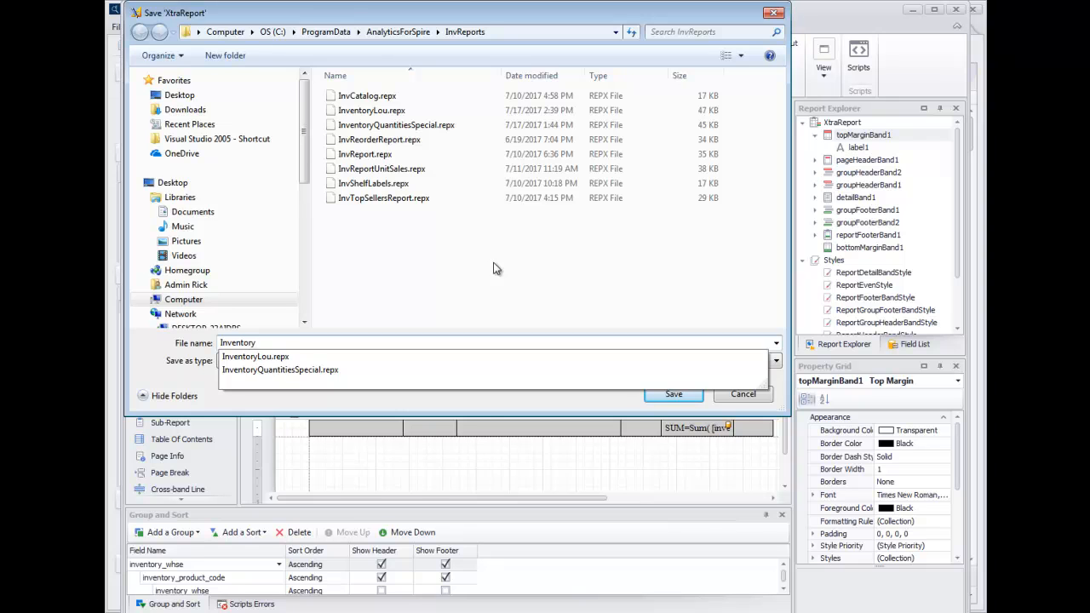
text(Pr)
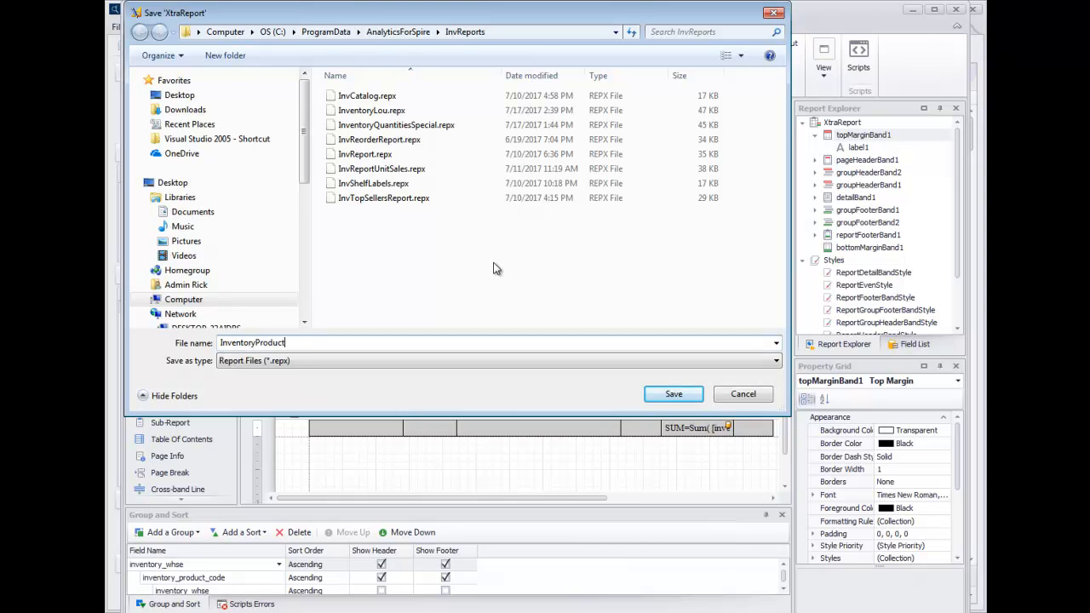
text(oductListing)
click(672, 394)
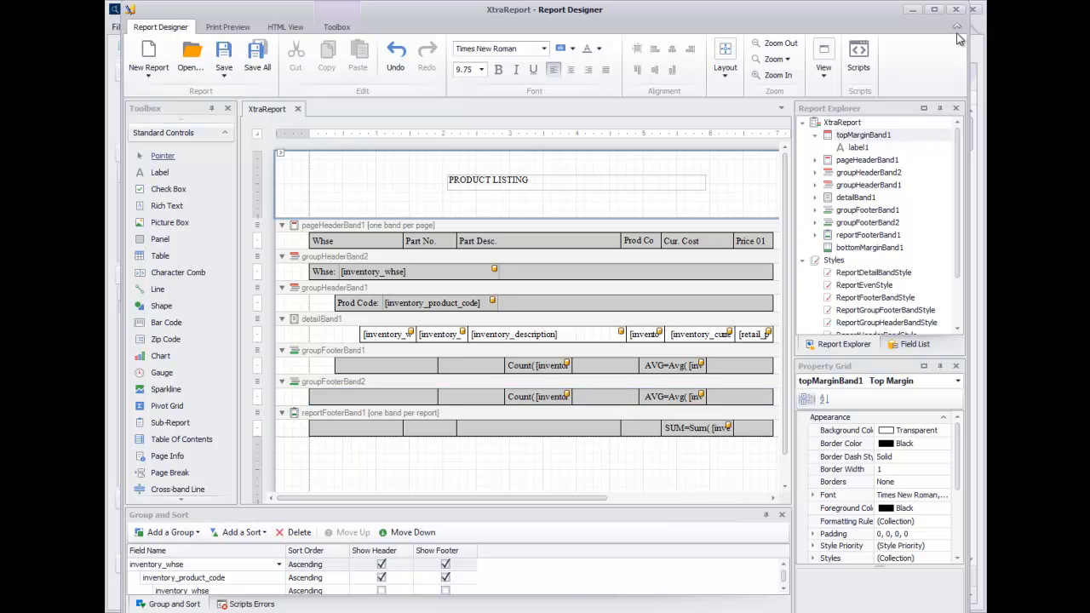
click(955, 11)
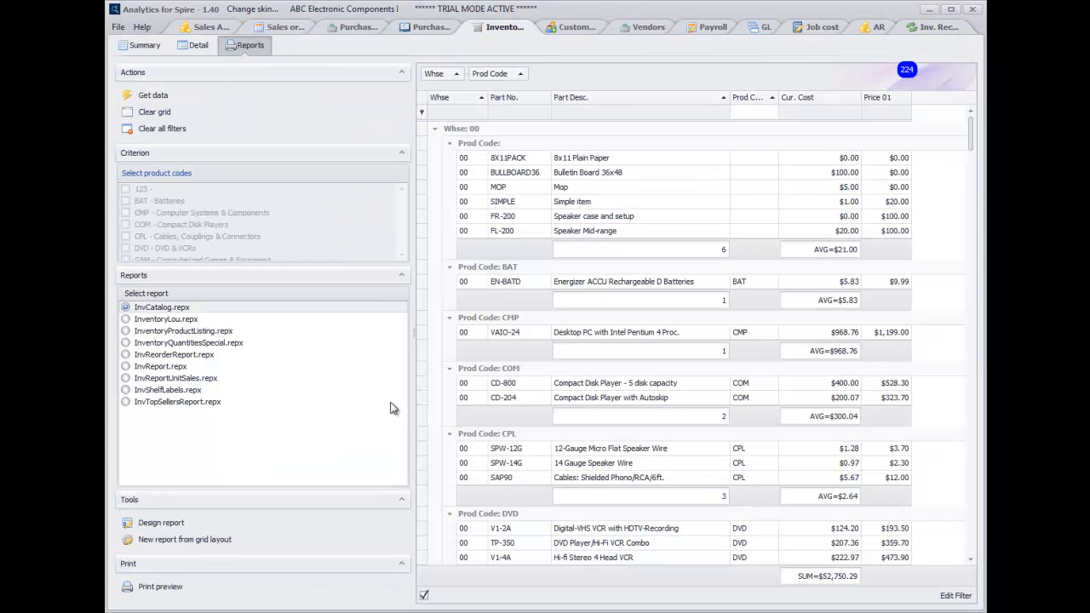
Select InventoryProductListing.repx and remove the Prod Code and Whse grouping, placing Prod Code between Part No. and Part Desc
click(176, 331)
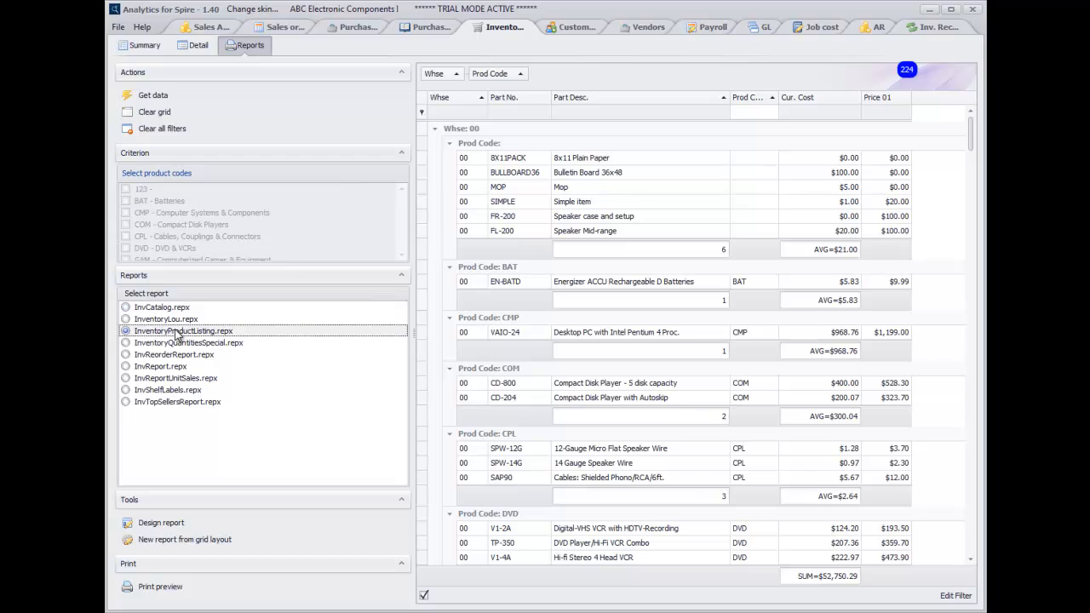
drag(520, 75, 554, 99)
drag(451, 76, 490, 96)
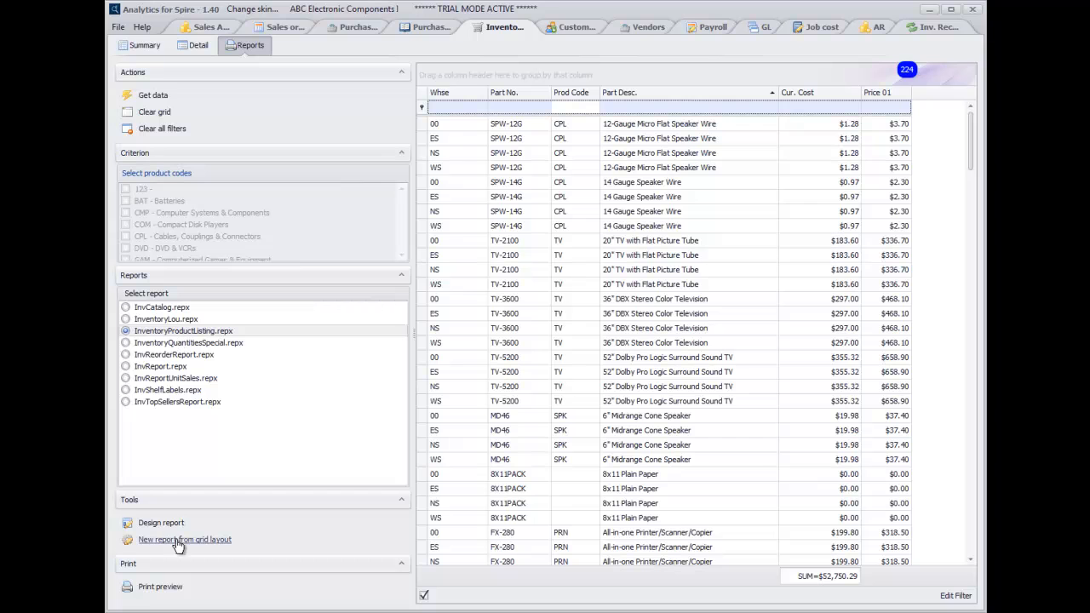
Preview InventoryProductListing.repx, browse its pages of grouped products and averages, and close the preview
click(175, 591)
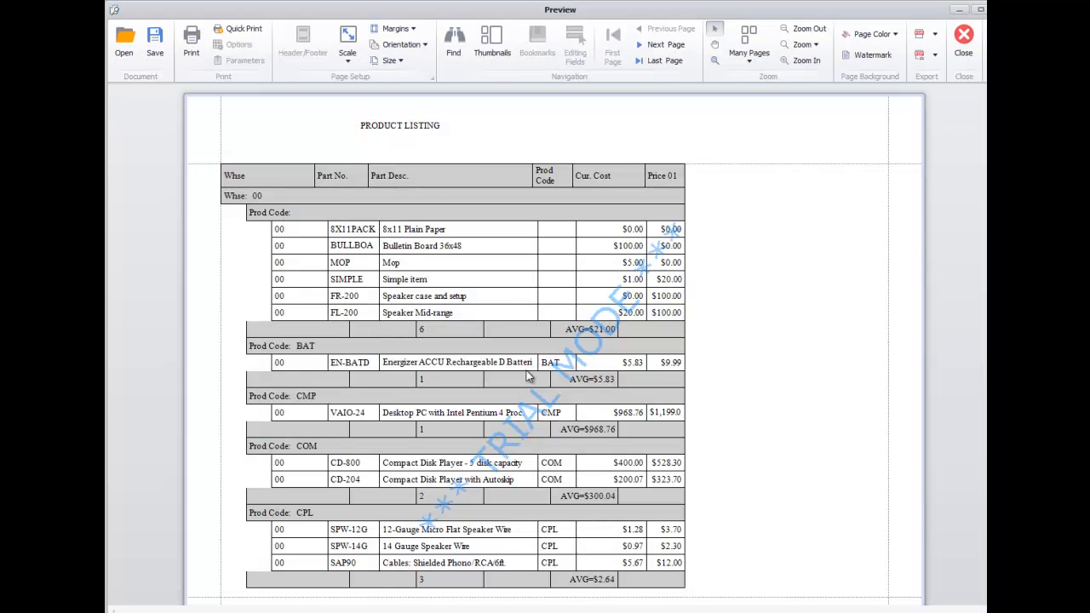
scroll(536, 339, down, 8)
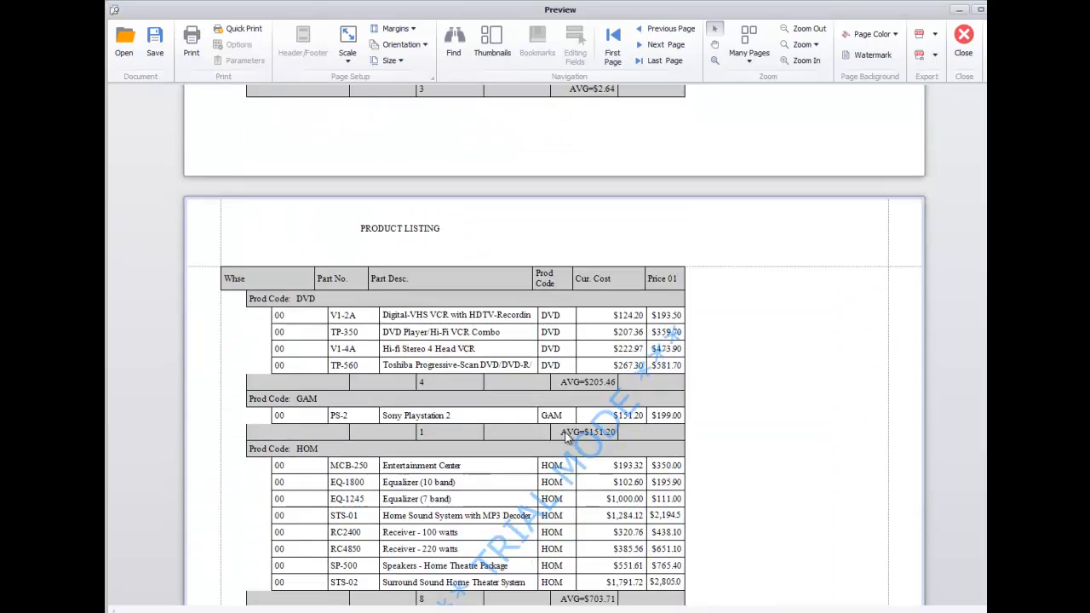
scroll(570, 439, down, 10)
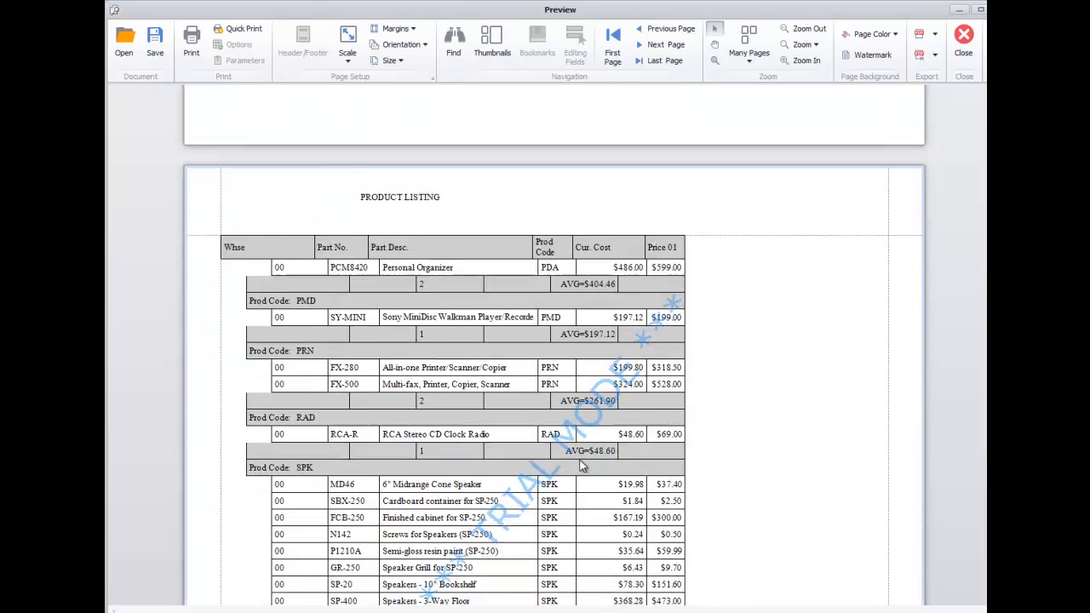
scroll(580, 443, down, 10)
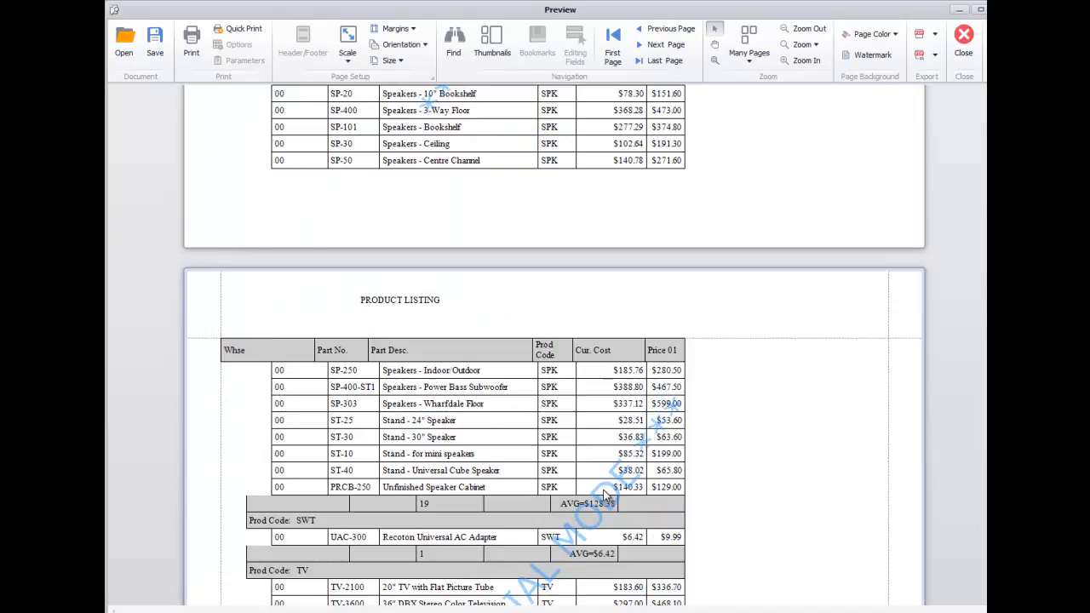
scroll(603, 490, down, 3)
scroll(601, 488, up, 12)
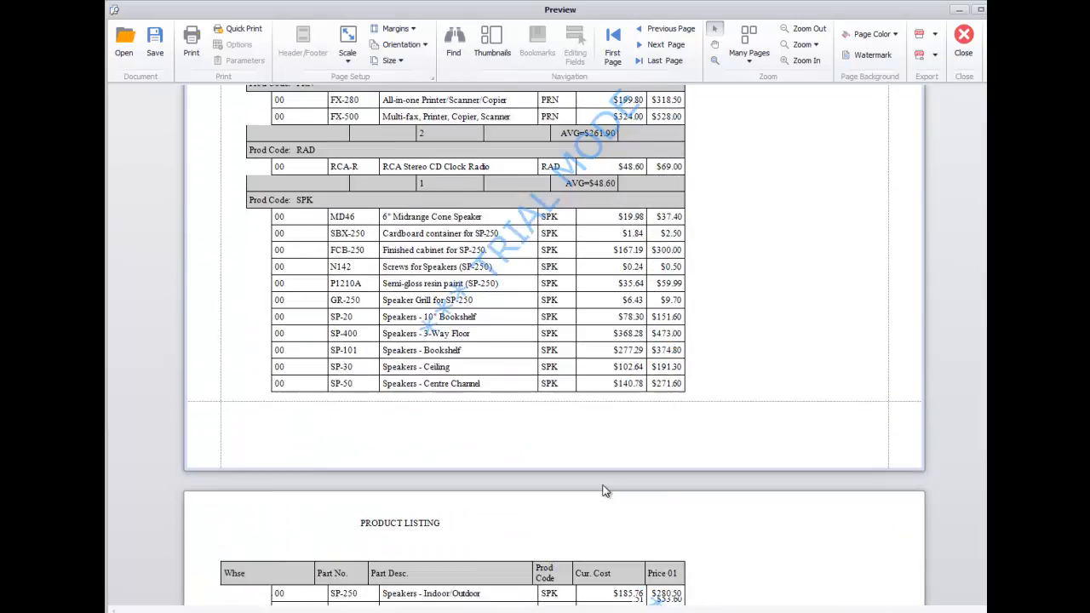
scroll(601, 422, up, 20)
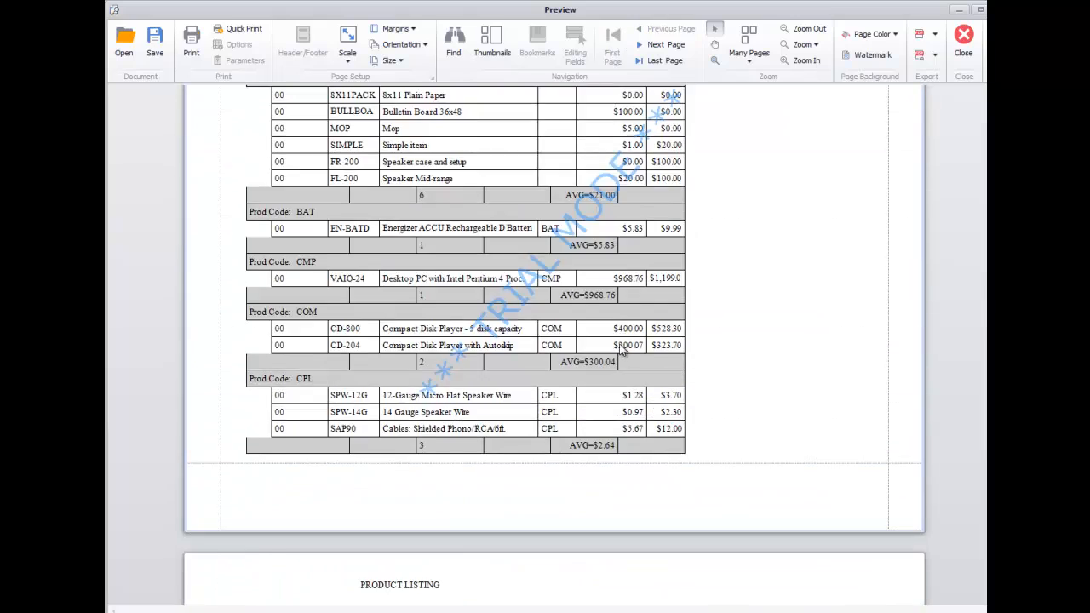
scroll(620, 332, down, 3)
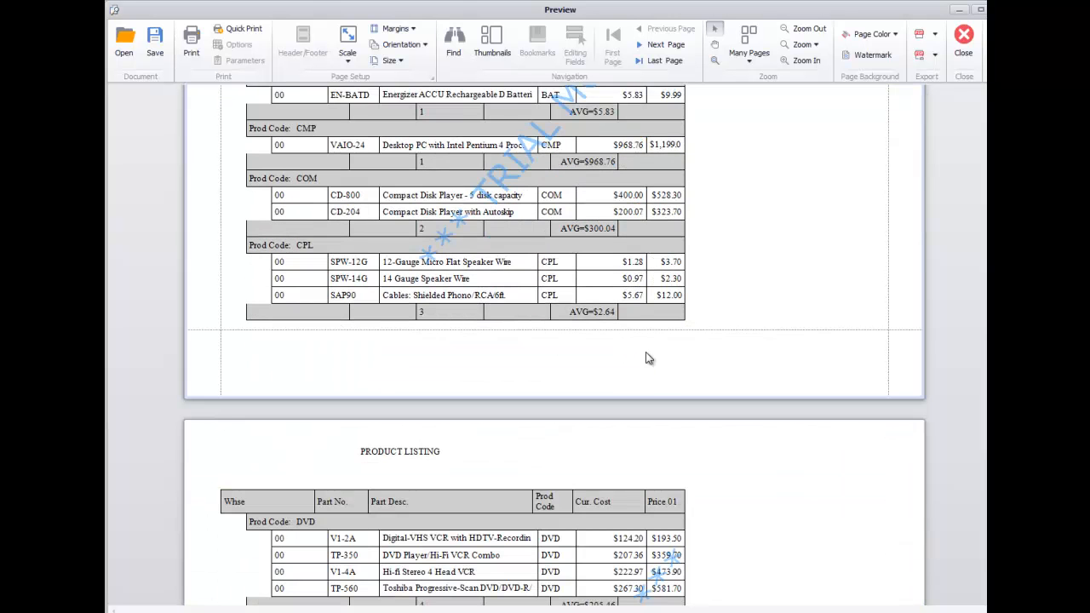
scroll(682, 281, up, 3)
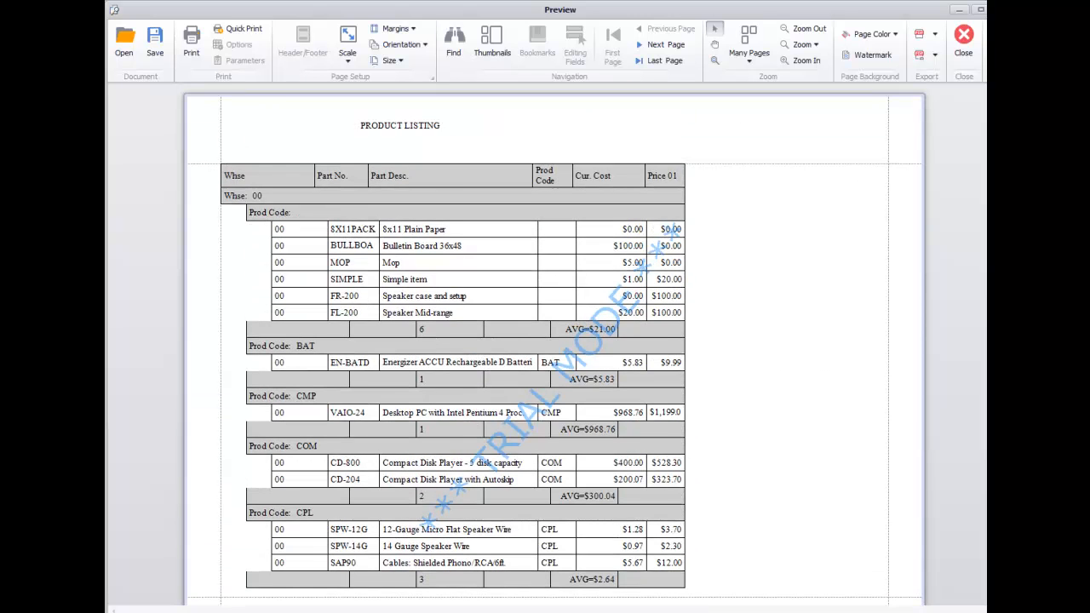
click(964, 40)
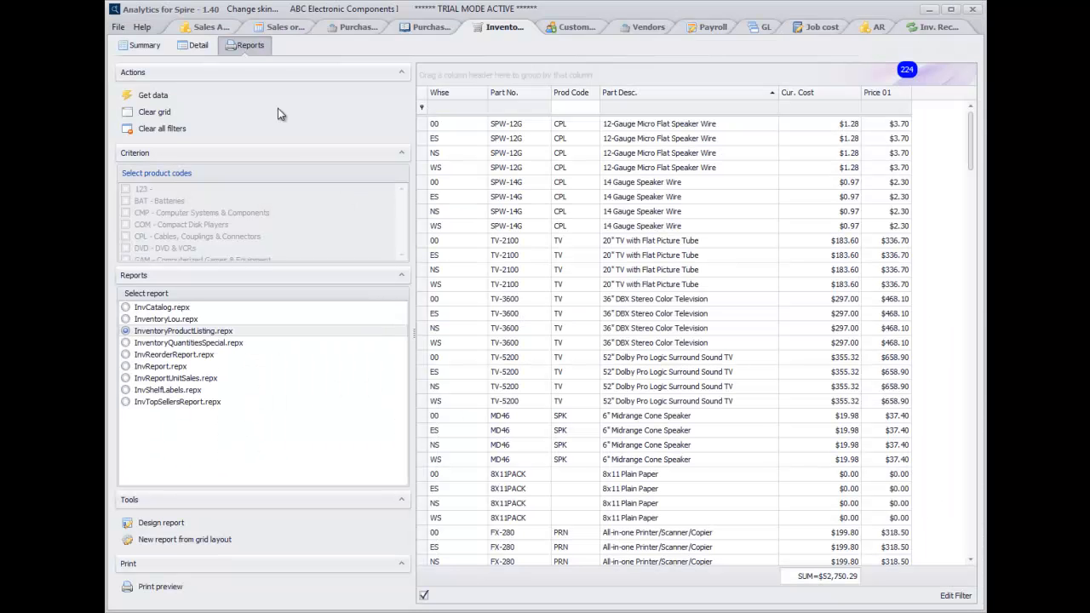
Open the column chooser for the grid and look through the additional inventory columns available
right_click(664, 96)
click(696, 209)
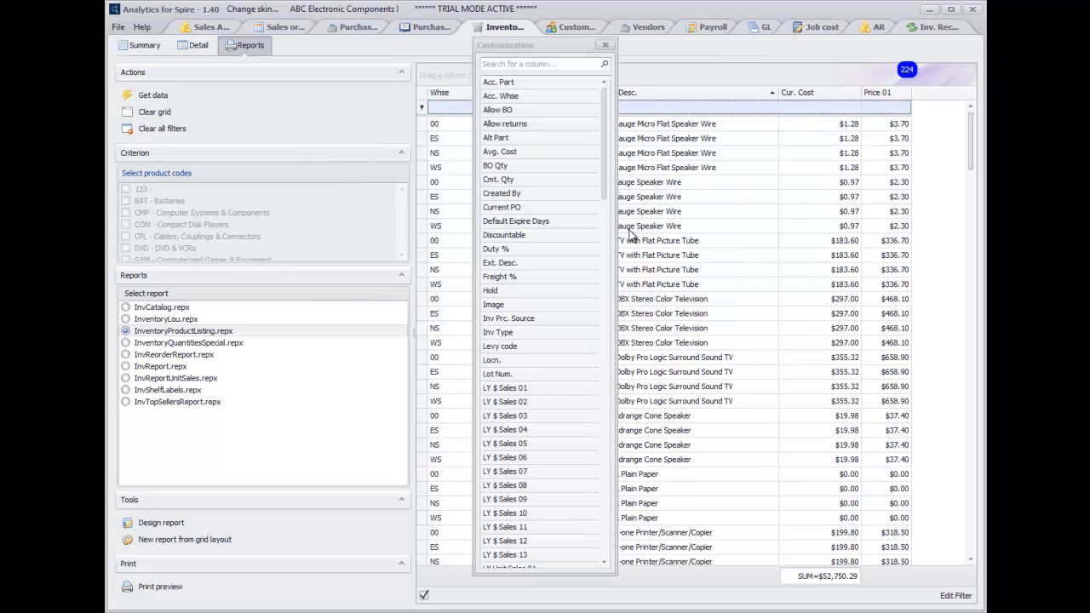
mouse_move(601, 152)
mouse_down()
mouse_move(601, 511)
mouse_move(609, 153)
mouse_up()
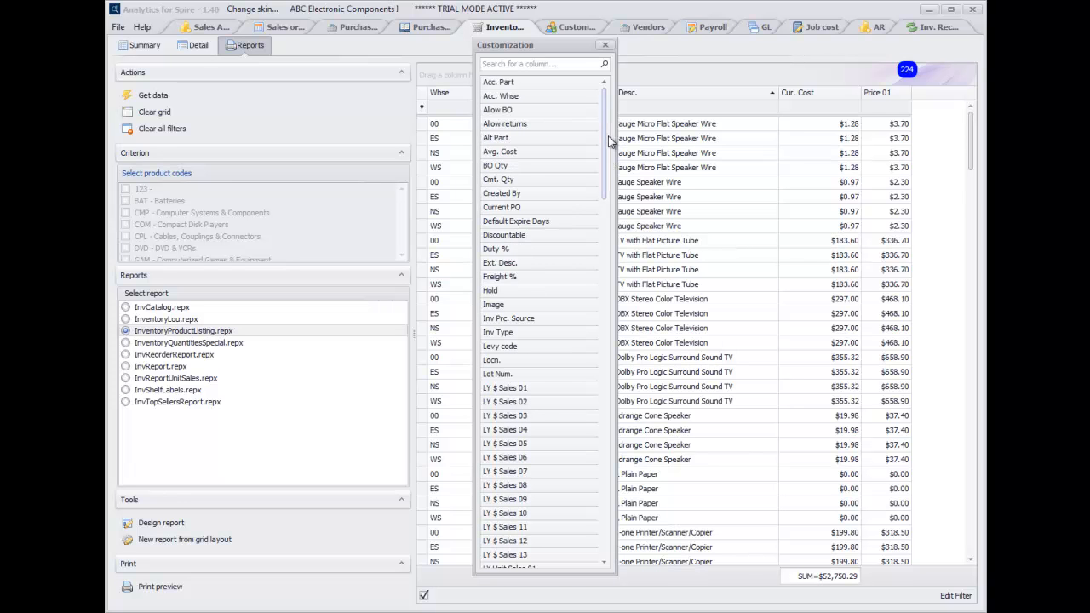